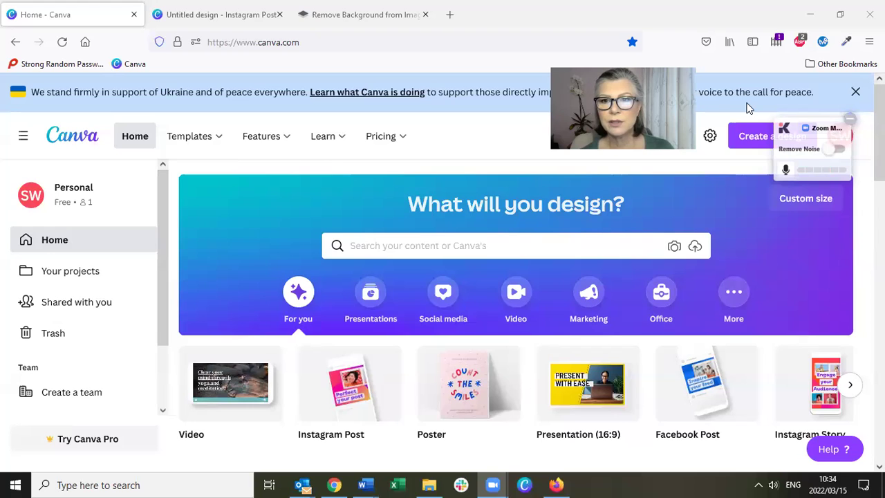
# - Start a new Instagram Post and add the pink cosmos photo to the page
pyautogui.click(753, 137)
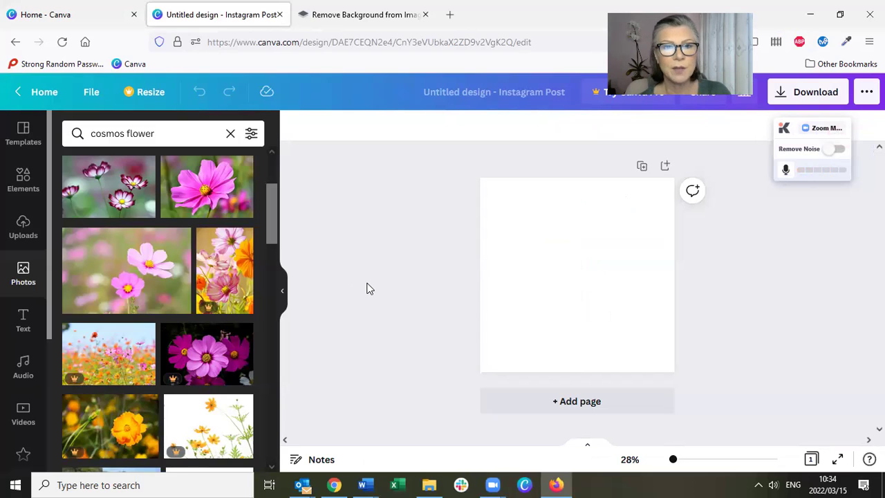
pyautogui.click(204, 201)
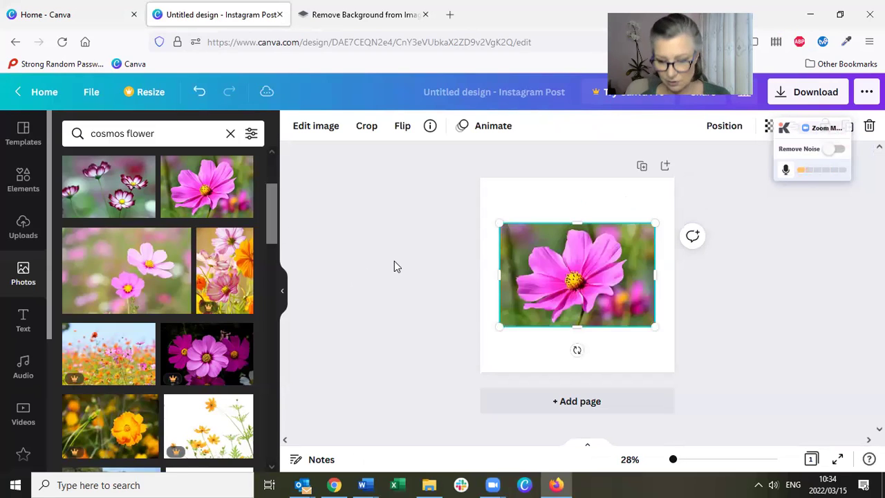
pyautogui.press('Delete')
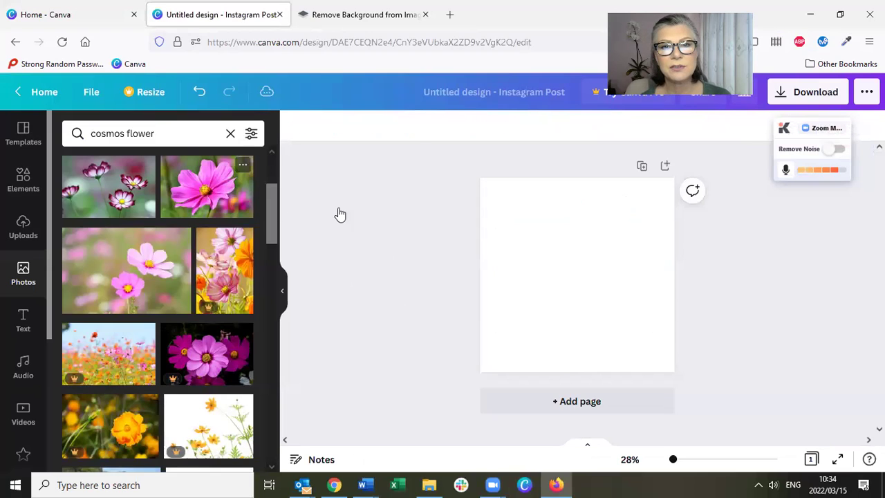
pyautogui.hotkey('ctrl', 'z')
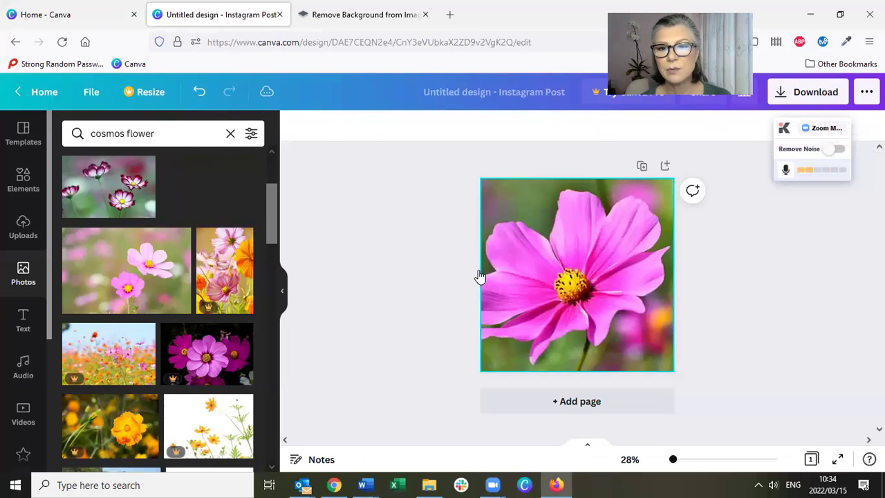
# - Try a square crop, then swap it for the uncropped cosmos photo
pyautogui.doubleClick(513, 275)
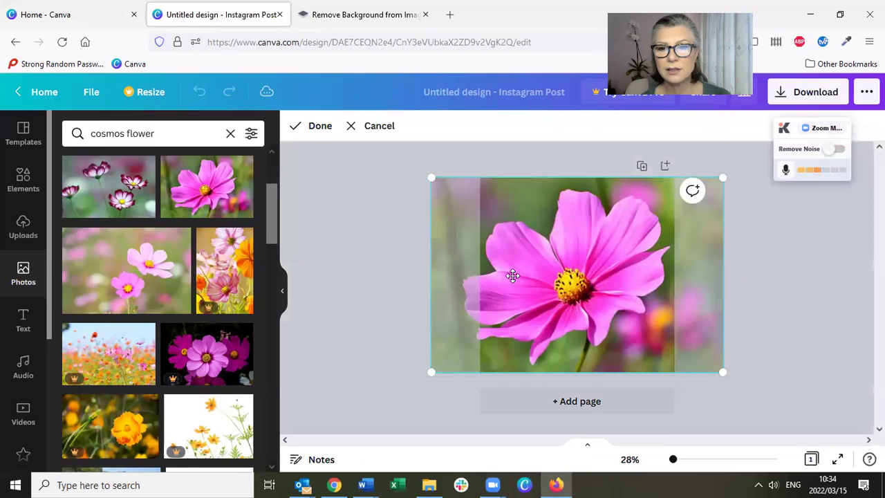
pyautogui.moveTo(521, 275); pyautogui.dragTo(526, 275)
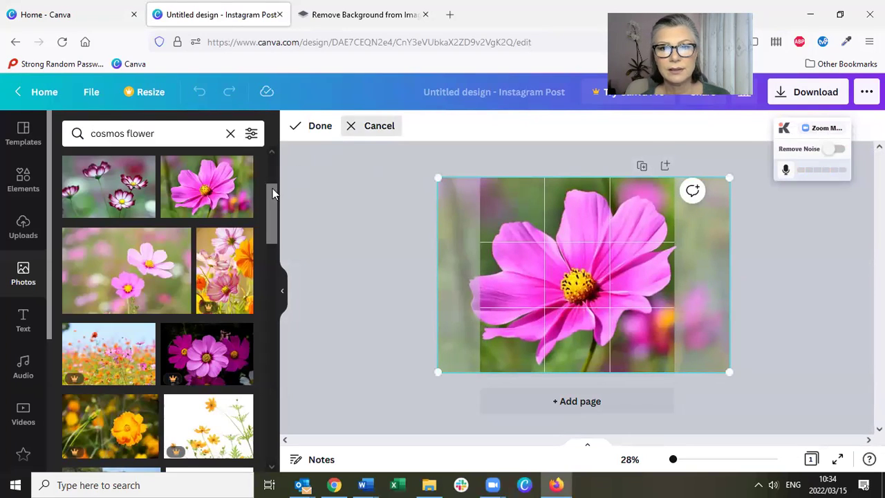
pyautogui.click(387, 214)
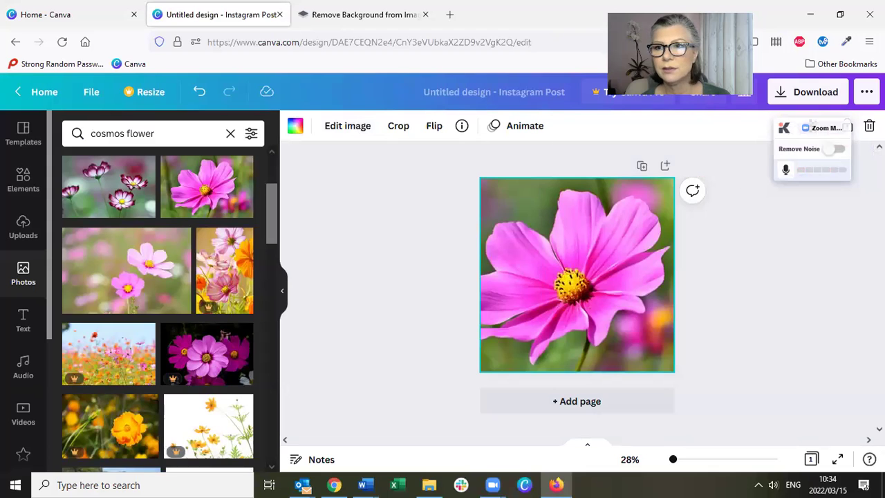
pyautogui.click(869, 125)
pyautogui.click(207, 187)
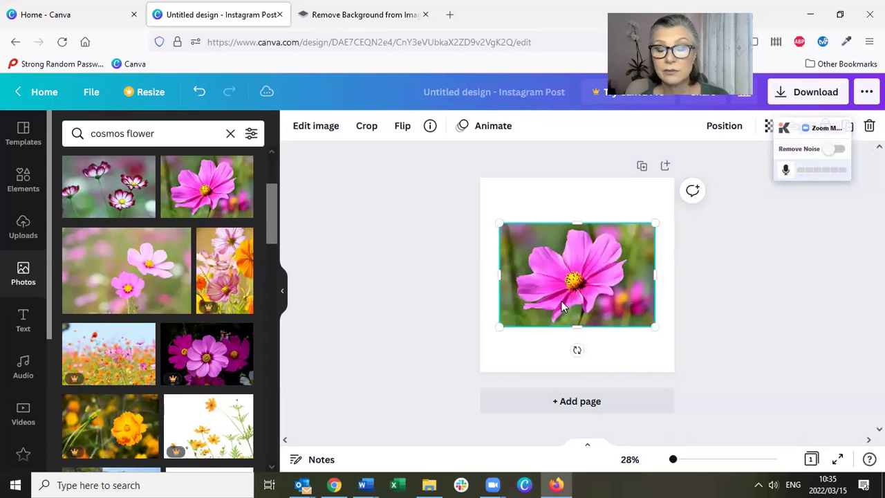
# - Enlarge the cosmos photo to the page's full width and centre it vertically
pyautogui.moveTo(576, 222)
pyautogui.mouseDown()
pyautogui.moveTo(579, 188)
pyautogui.moveTo(576, 206)
pyautogui.mouseUp()
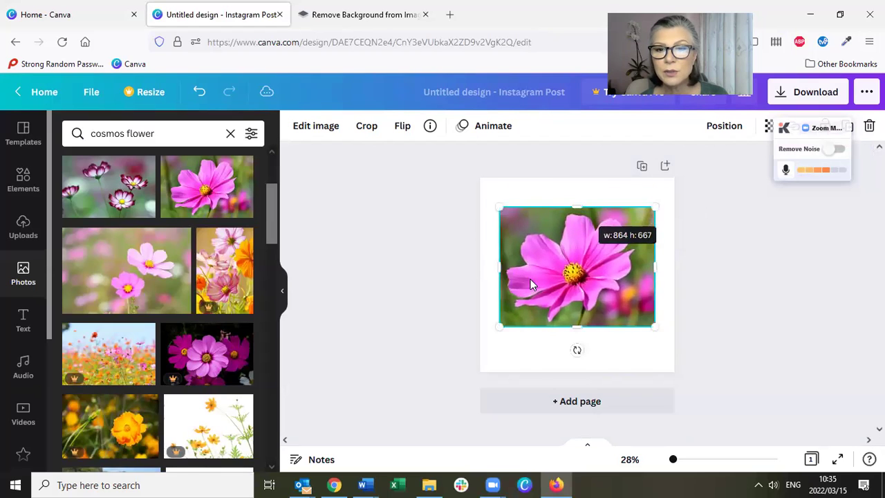
pyautogui.moveTo(530, 283); pyautogui.dragTo(486, 258)
pyautogui.moveTo(636, 238); pyautogui.dragTo(616, 246)
pyautogui.moveTo(623, 307); pyautogui.dragTo(662, 330)
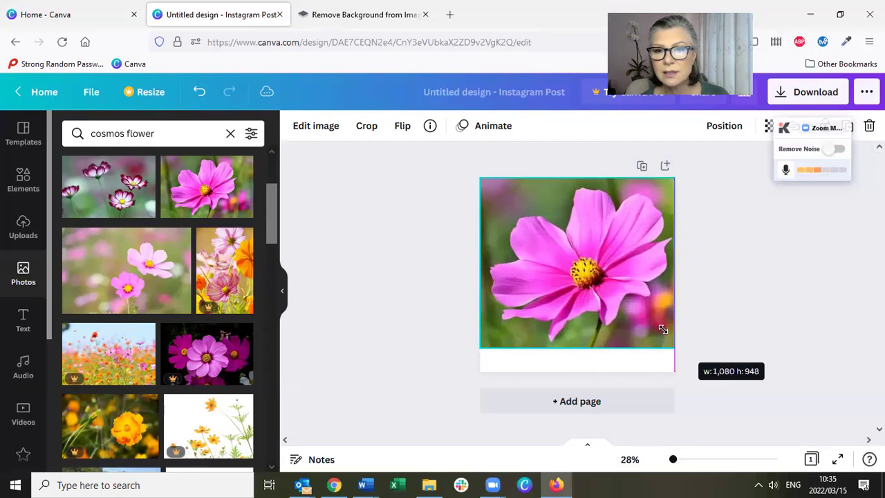
pyautogui.click(584, 267)
pyautogui.moveTo(583, 269); pyautogui.dragTo(582, 270)
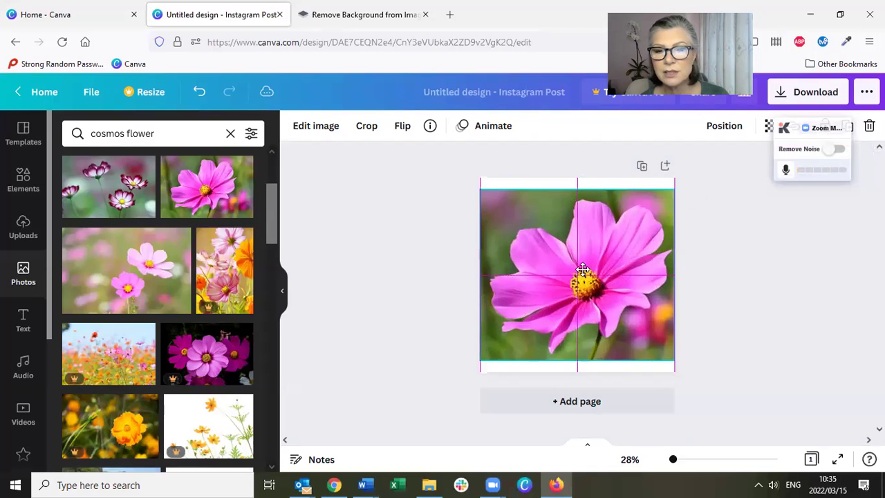
pyautogui.click(445, 293)
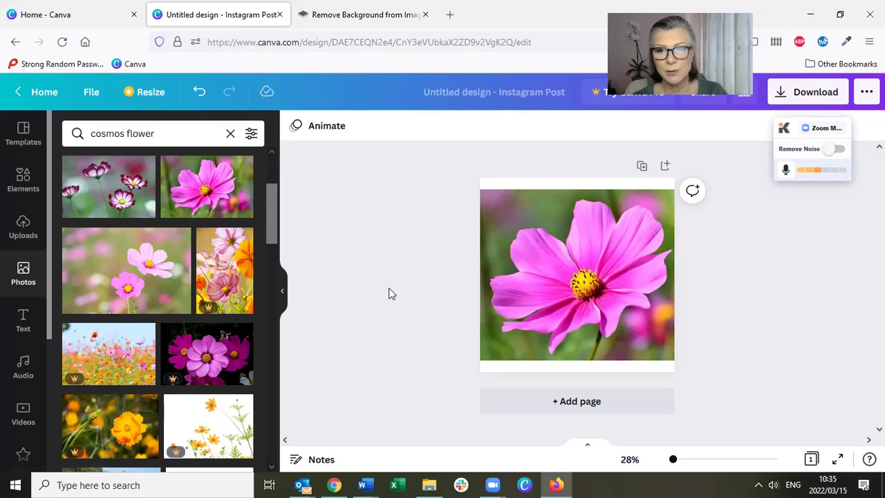
# - Check the photo's Edit image options, then download the design as a PNG, Untitled design.png
pyautogui.click(616, 240)
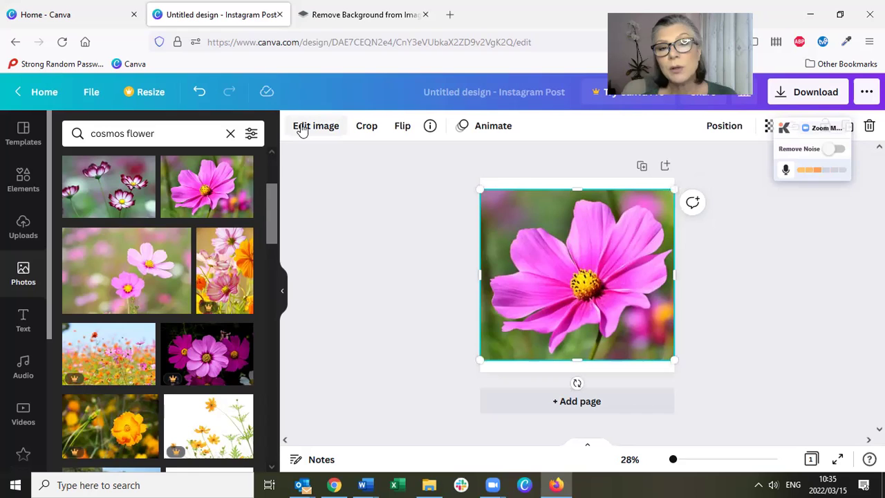
pyautogui.click(304, 128)
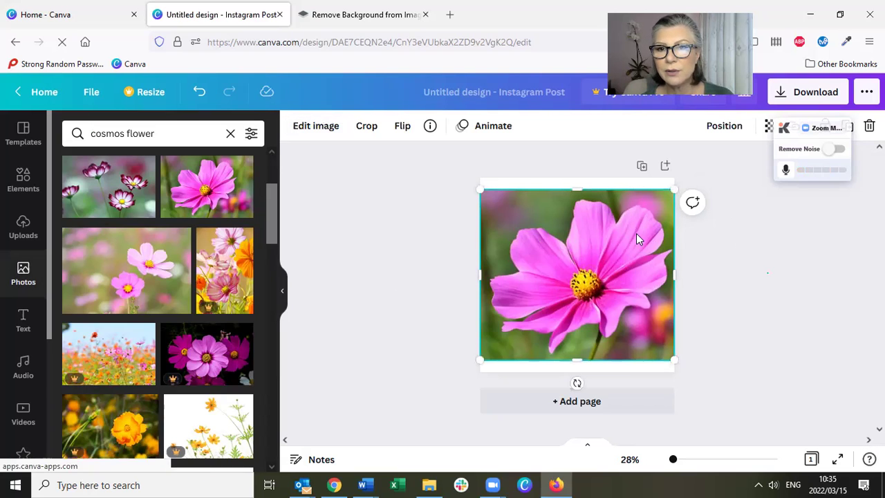
pyautogui.click(799, 97)
pyautogui.click(800, 97)
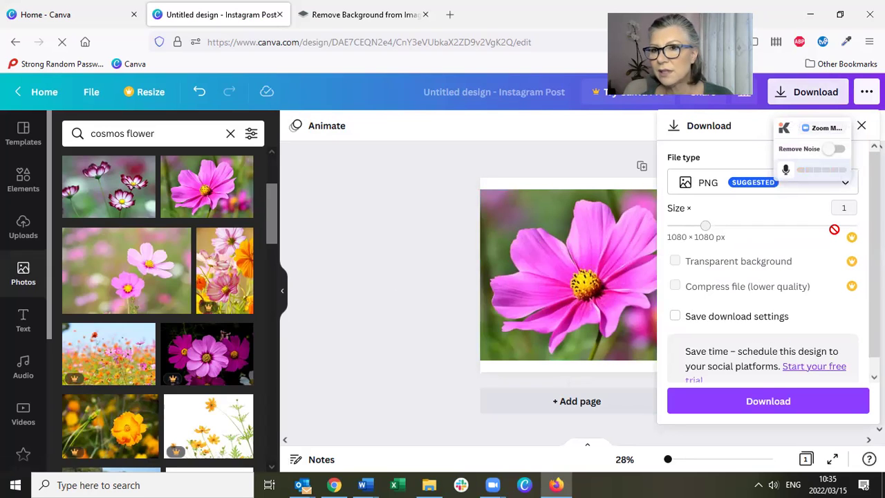
pyautogui.click(747, 399)
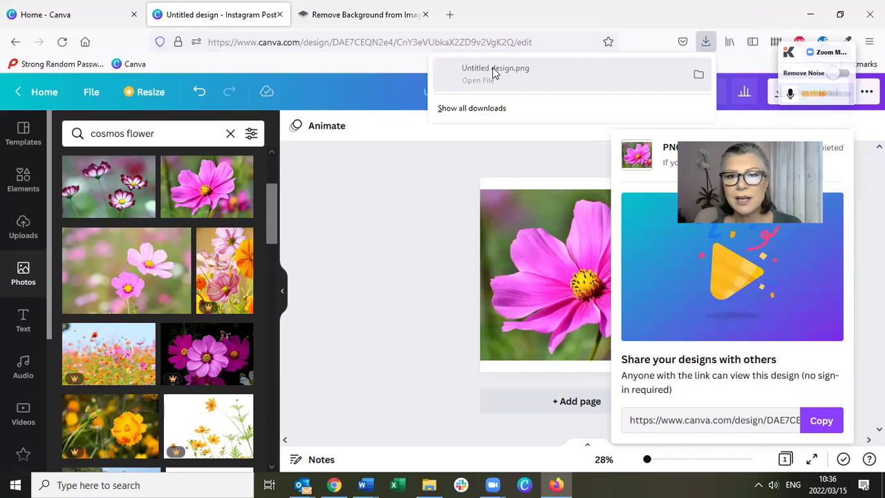
# - Show Untitled design.png in the TEST folder, then bring the remove.bg page forward
pyautogui.moveTo(493, 72); pyautogui.dragTo(367, 193)
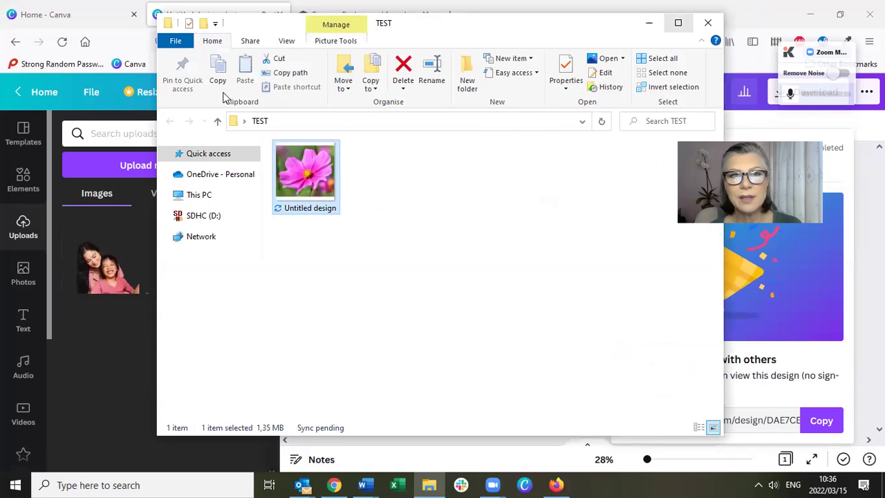
pyautogui.hotkey('alt', 'Tab')
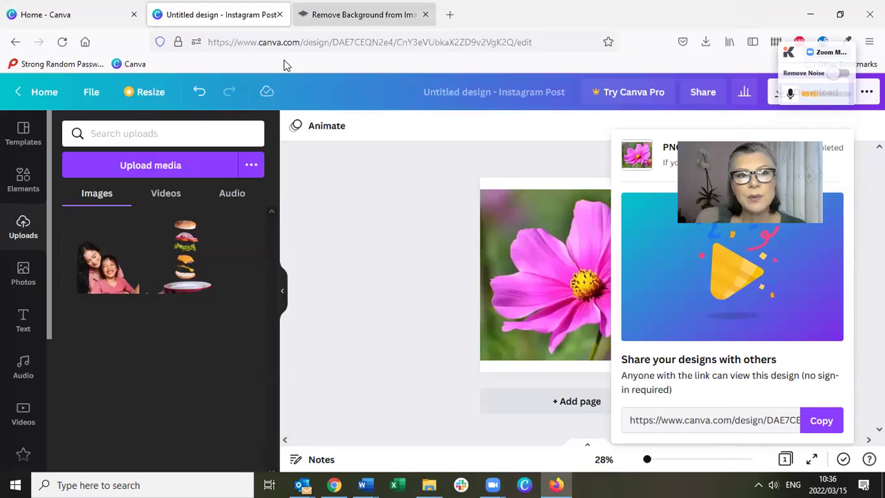
pyautogui.hotkey('ctrl', 'Tab')
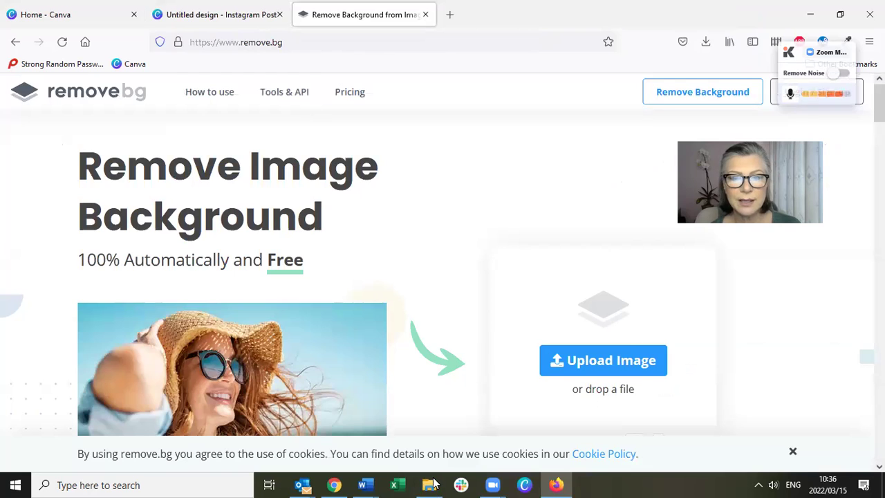
# - Restore the TEST folder window and place it at the top right beside remove.bg
pyautogui.hotkey('alt', 'Tab')
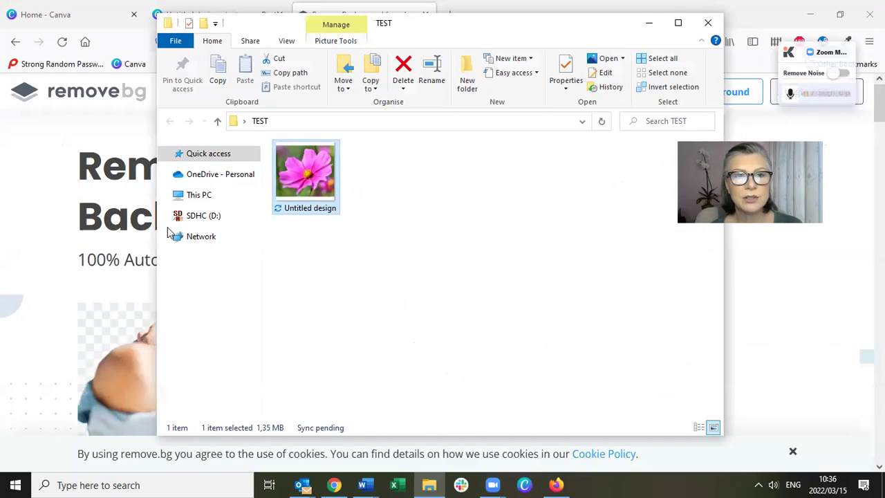
pyautogui.moveTo(309, 209); pyautogui.dragTo(103, 349)
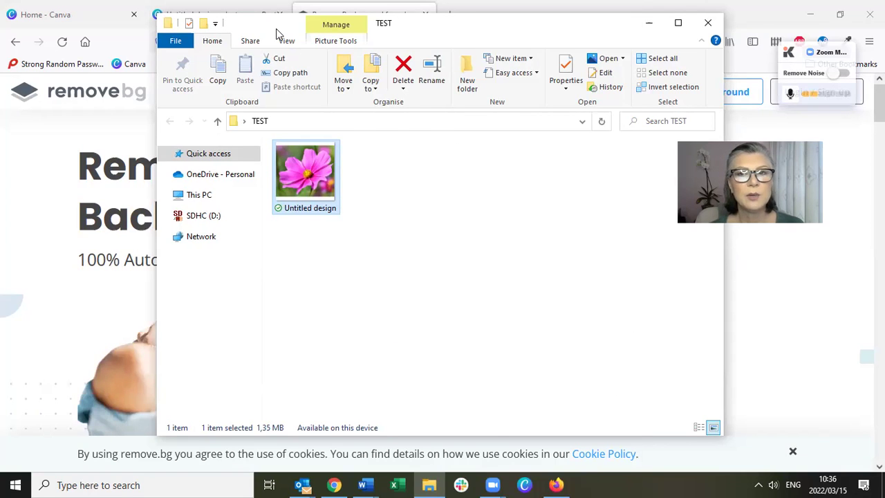
pyautogui.doubleClick(276, 29)
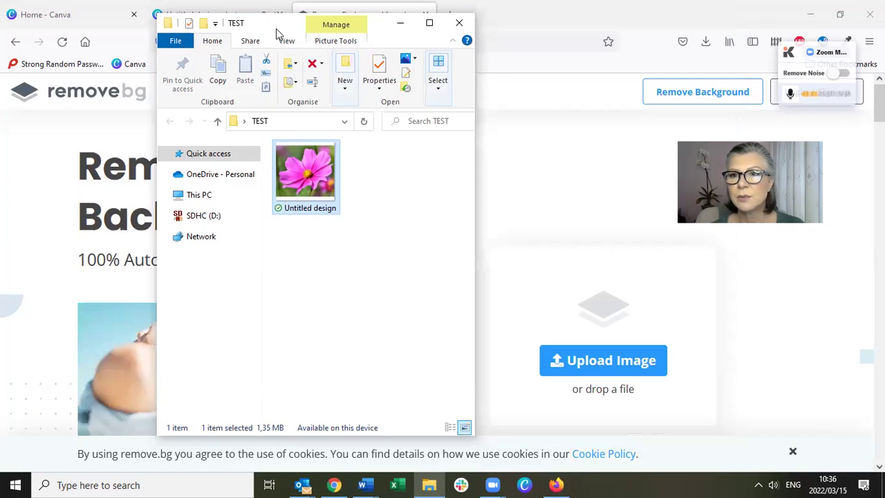
pyautogui.moveTo(276, 29); pyautogui.dragTo(701, 16)
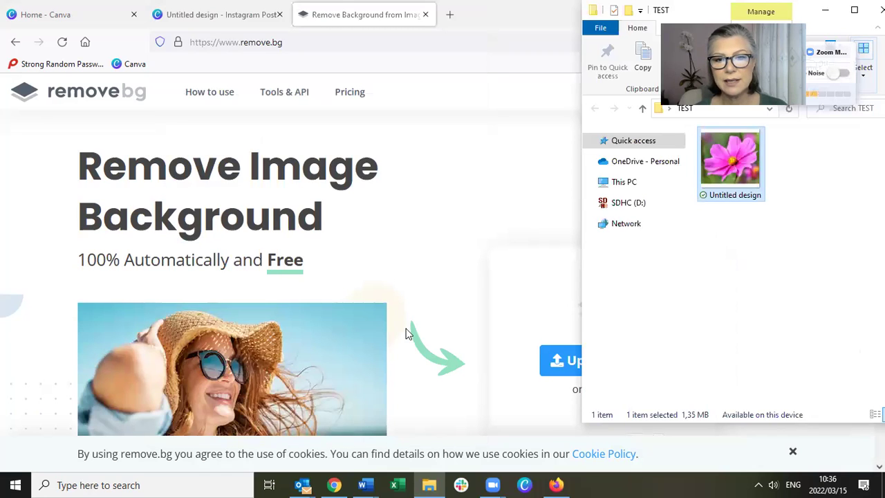
# - Upload Untitled design.png to remove.bg and compare the Original and Removed Background views
pyautogui.moveTo(407, 334); pyautogui.dragTo(387, 326)
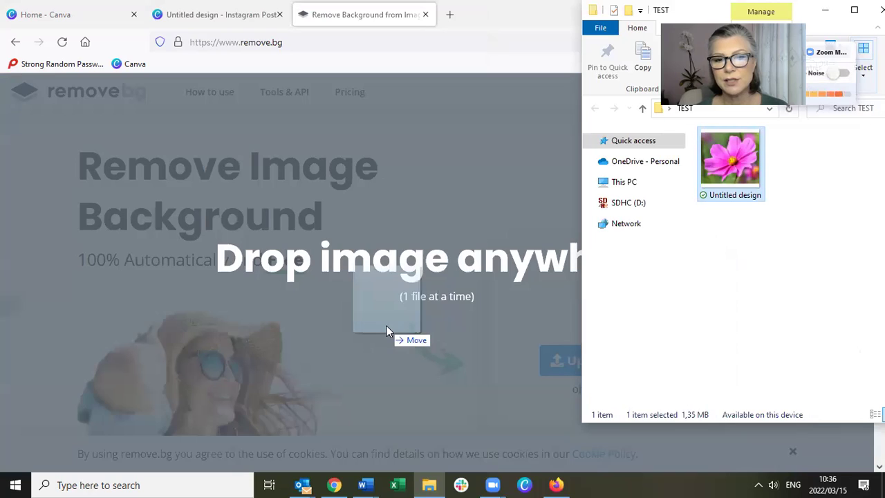
pyautogui.moveTo(386, 327); pyautogui.dragTo(386, 326)
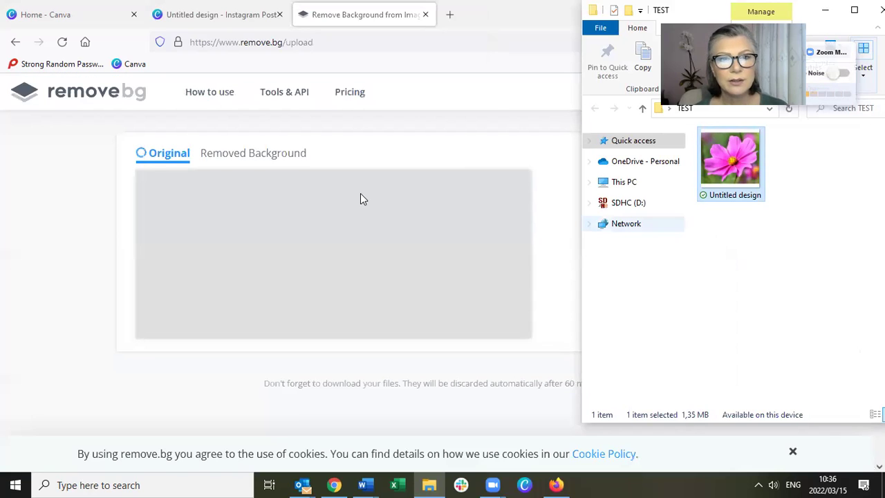
pyautogui.click(389, 238)
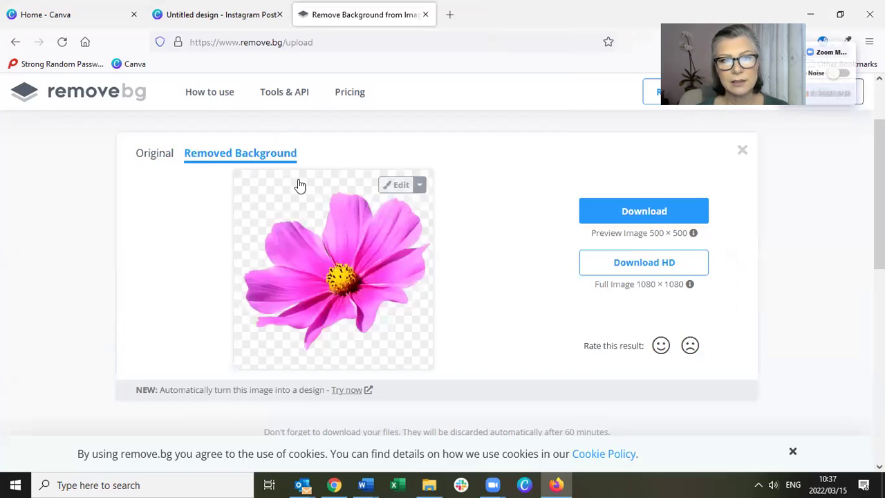
pyautogui.click(145, 158)
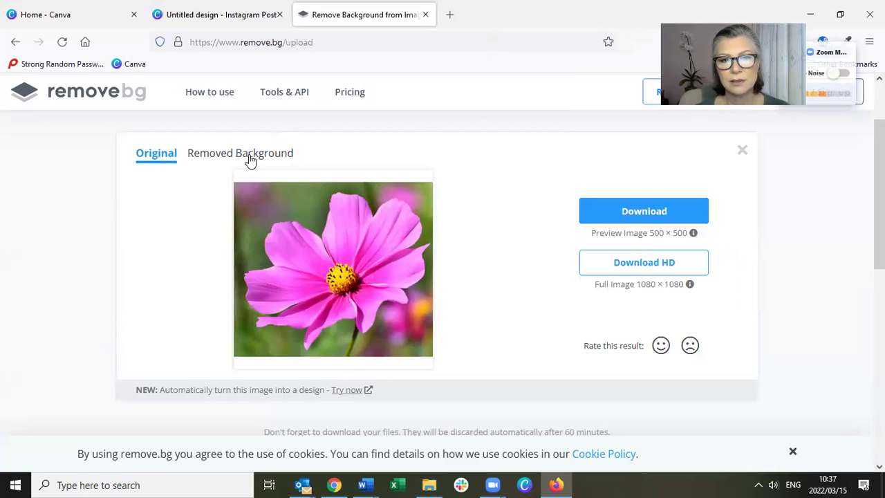
pyautogui.click(250, 154)
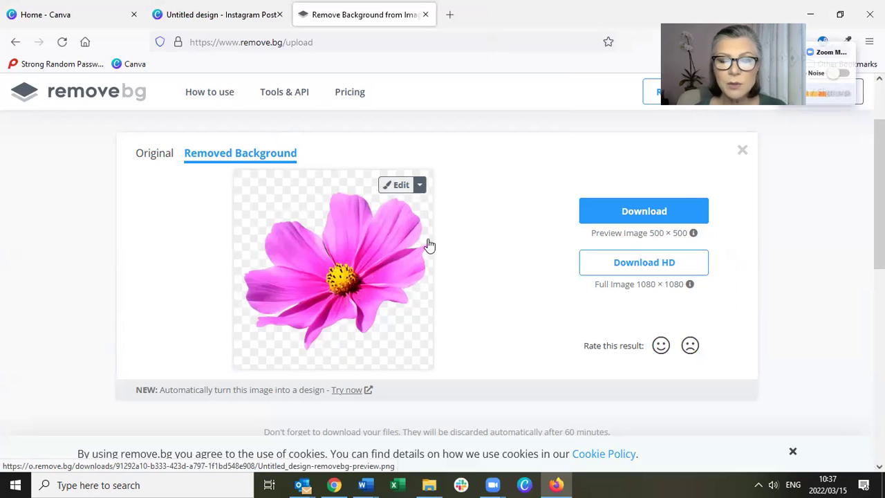
pyautogui.click(400, 185)
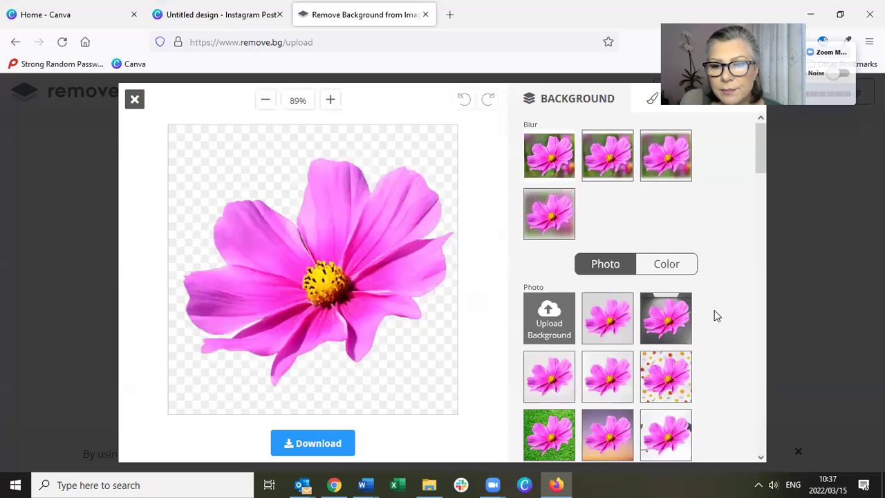
pyautogui.scroll(-1, 716, 316)
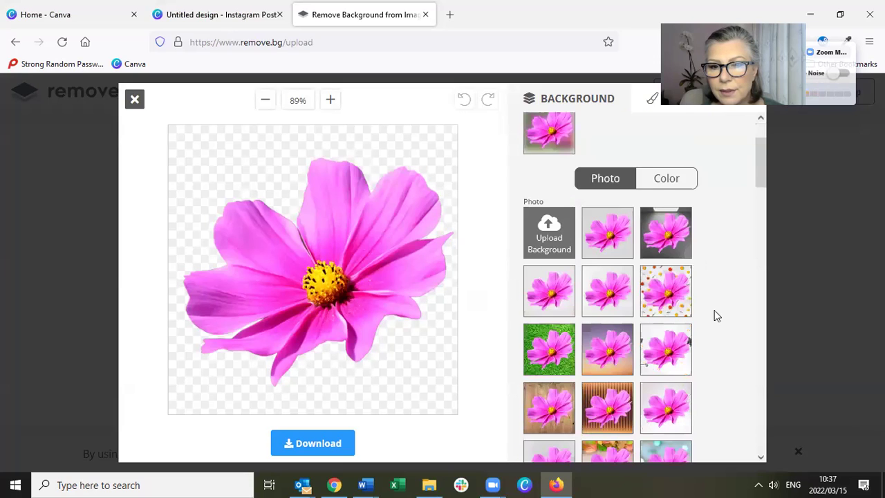
pyautogui.scroll(-2, 716, 316)
pyautogui.scroll(-1, 716, 315)
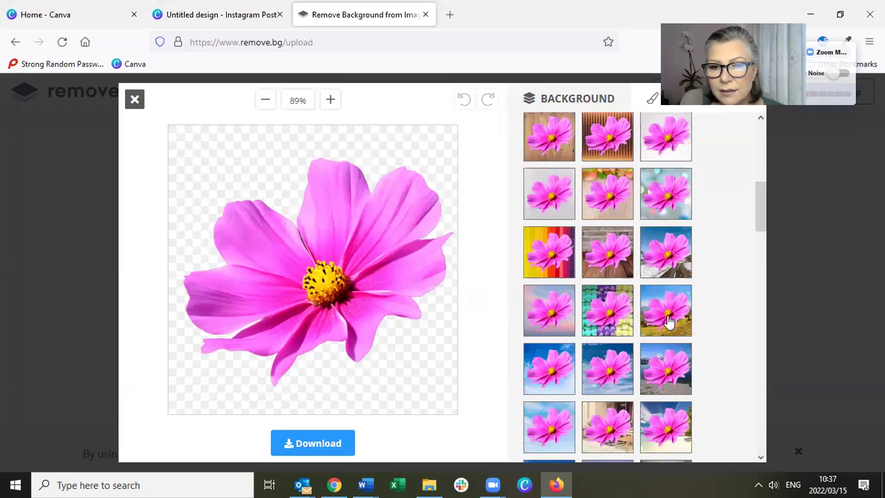
pyautogui.scroll(-1, 701, 312)
pyautogui.scroll(1, 622, 331)
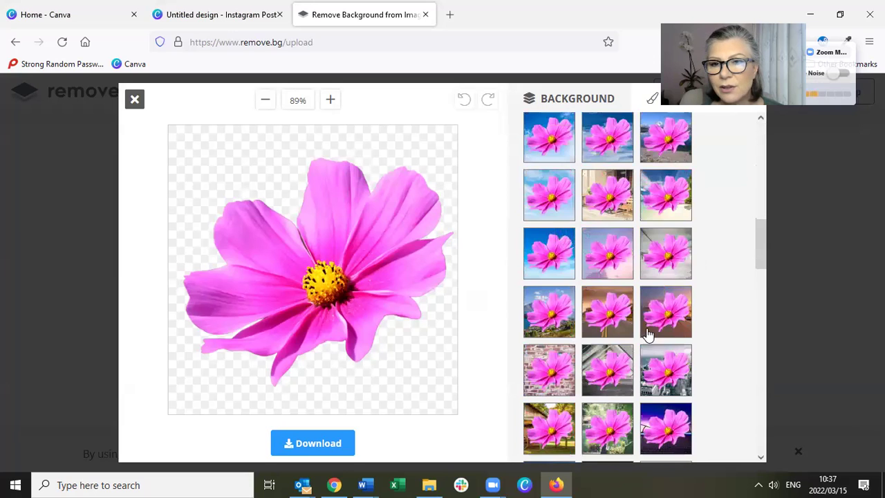
pyautogui.scroll(3, 625, 208)
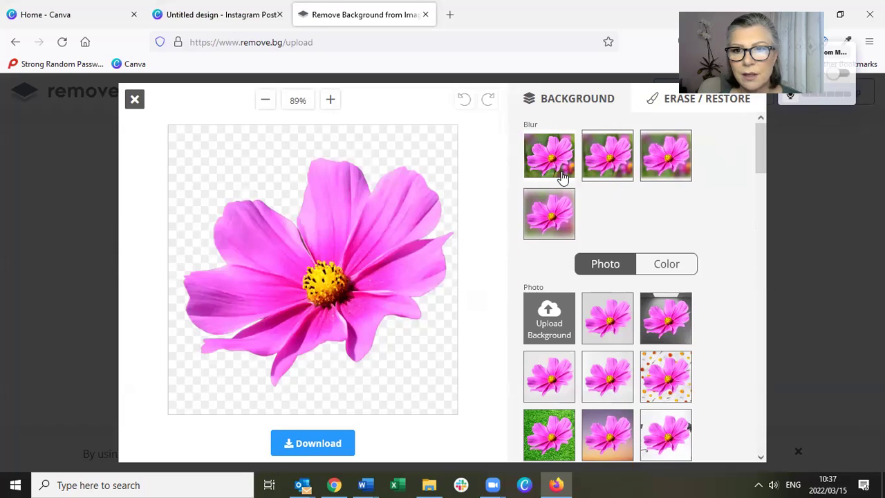
# - Restore the green stem below the flower, then erase excess green beside it
pyautogui.click(671, 104)
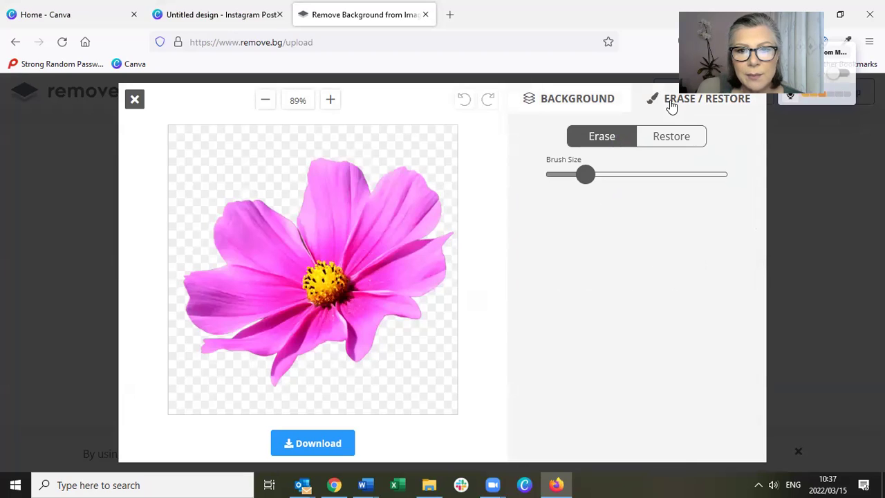
pyautogui.click(660, 142)
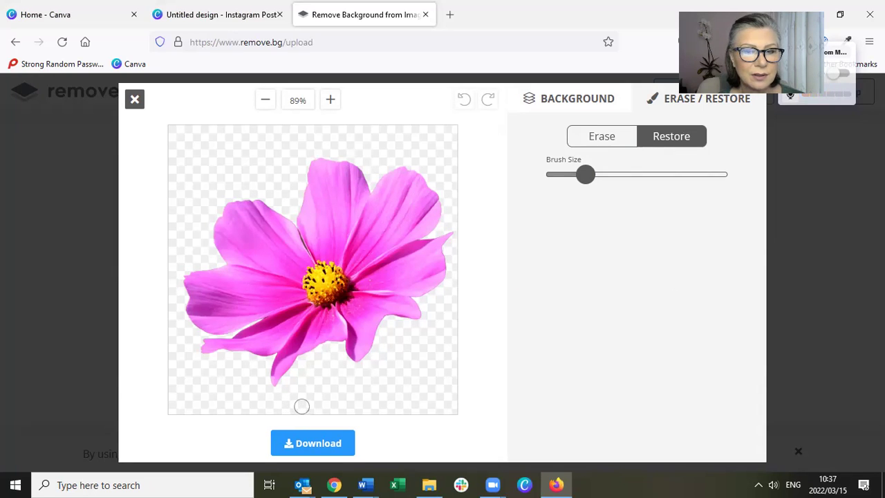
pyautogui.moveTo(300, 404)
pyautogui.mouseDown()
pyautogui.moveTo(335, 342)
pyautogui.moveTo(299, 414)
pyautogui.moveTo(335, 347)
pyautogui.moveTo(297, 394)
pyautogui.moveTo(326, 330)
pyautogui.moveTo(280, 402)
pyautogui.moveTo(317, 353)
pyautogui.moveTo(337, 342)
pyautogui.moveTo(343, 362)
pyautogui.moveTo(308, 401)
pyautogui.moveTo(360, 354)
pyautogui.moveTo(337, 398)
pyautogui.moveTo(374, 350)
pyautogui.moveTo(350, 392)
pyautogui.mouseUp()
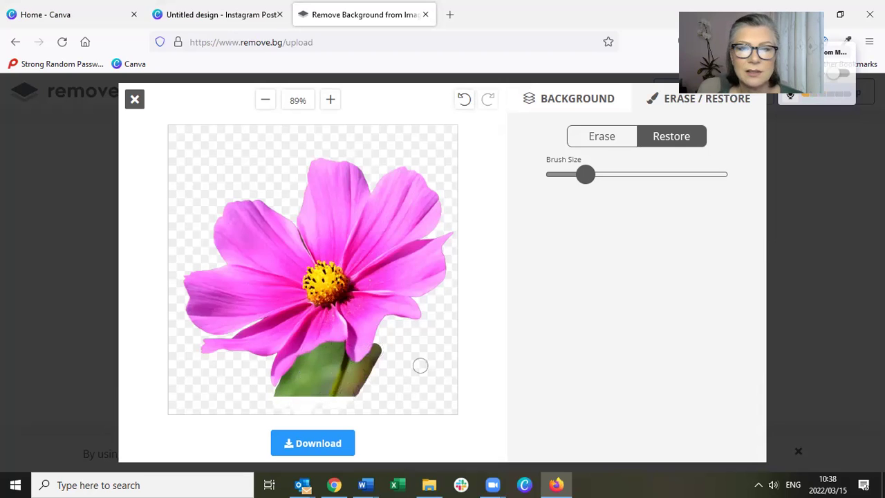
pyautogui.click(601, 142)
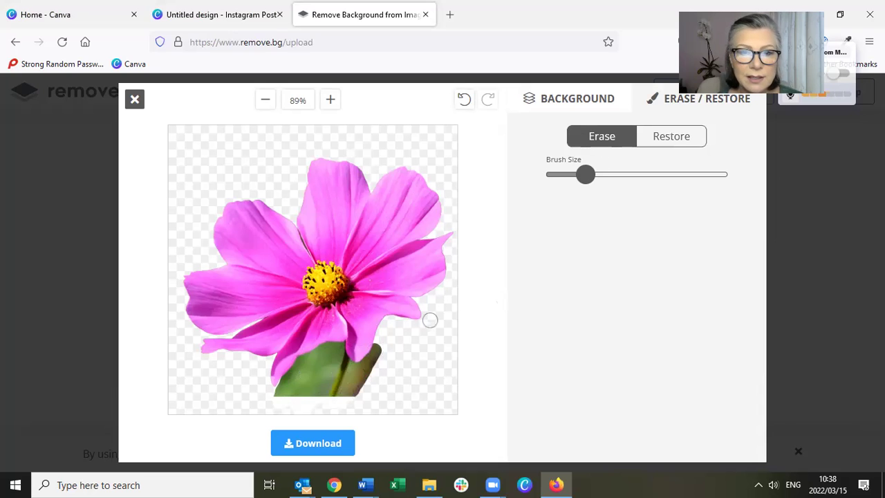
pyautogui.moveTo(389, 339); pyautogui.dragTo(349, 402)
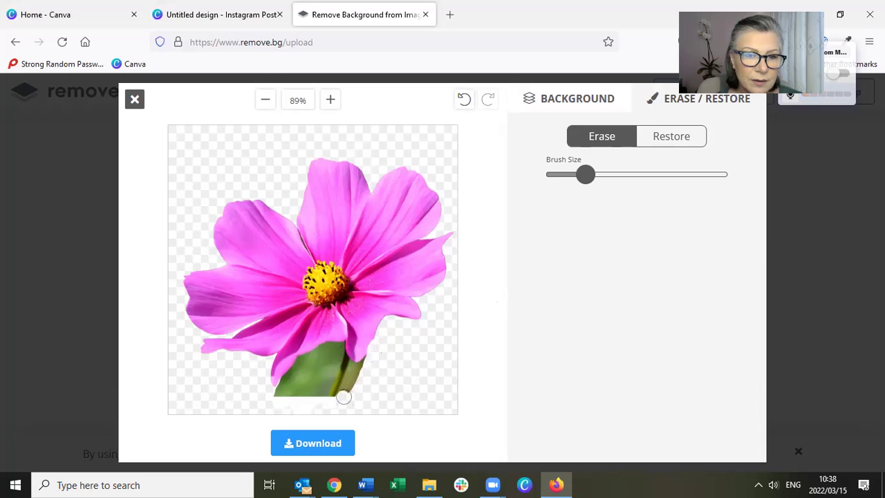
pyautogui.moveTo(356, 367)
pyautogui.mouseDown()
pyautogui.moveTo(361, 353)
pyautogui.moveTo(401, 361)
pyautogui.mouseUp()
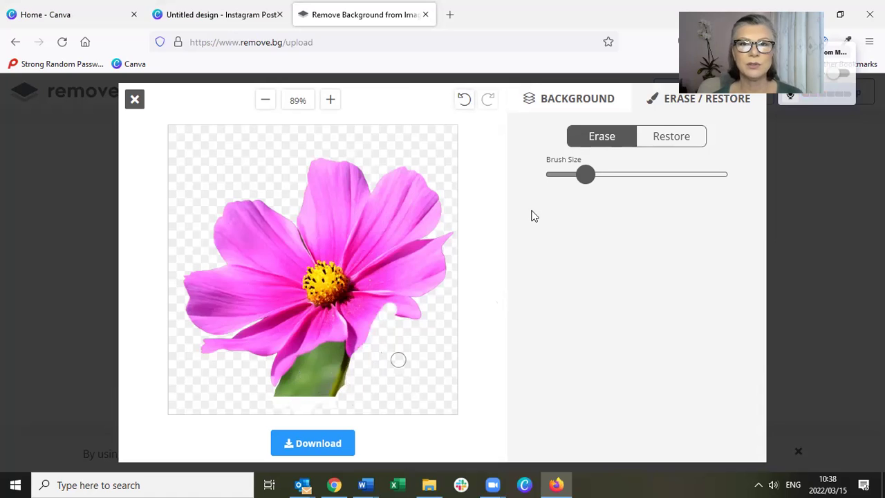
# - Undo all three stem strokes and download the 500×500 preview cutout
pyautogui.click(463, 101)
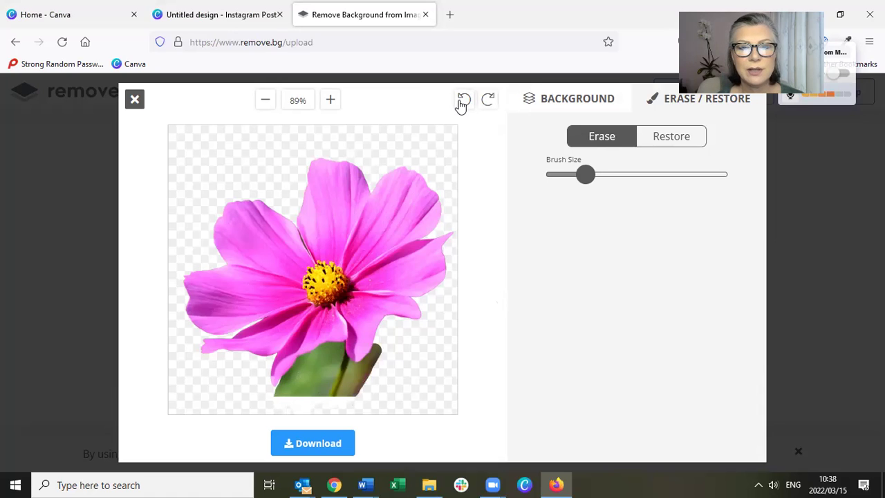
pyautogui.click(463, 101)
pyautogui.click(463, 101)
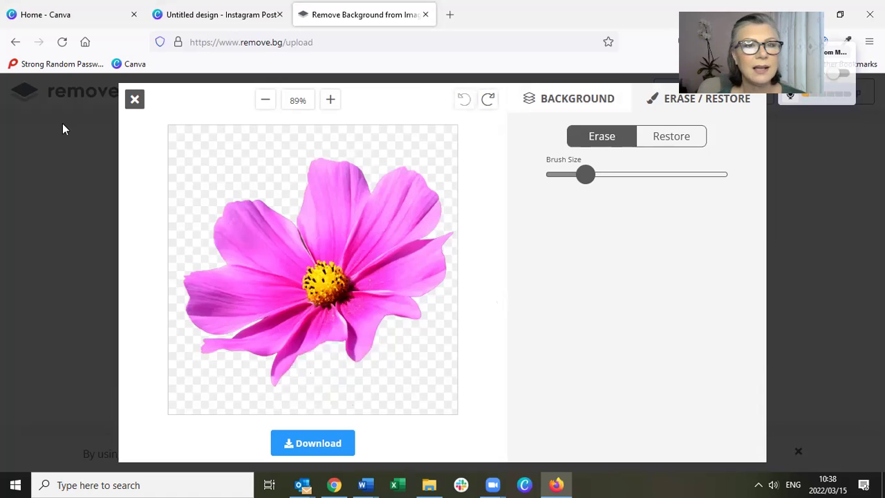
pyautogui.press('Escape')
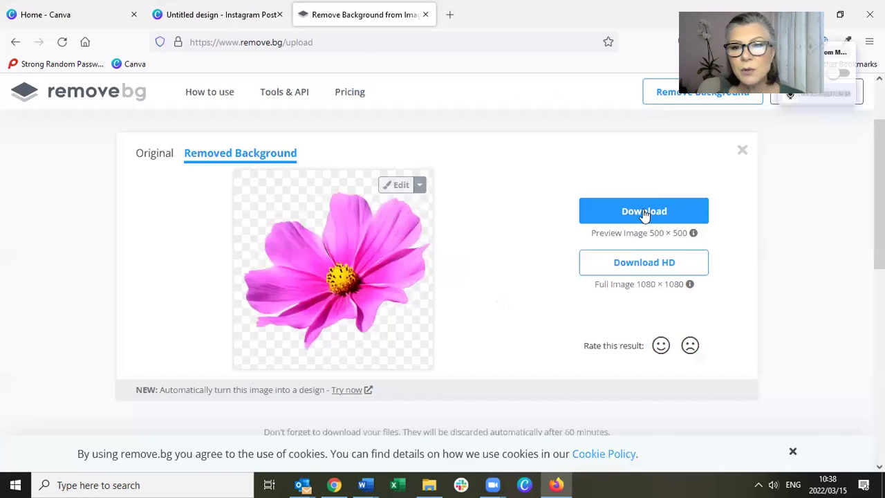
pyautogui.click(648, 211)
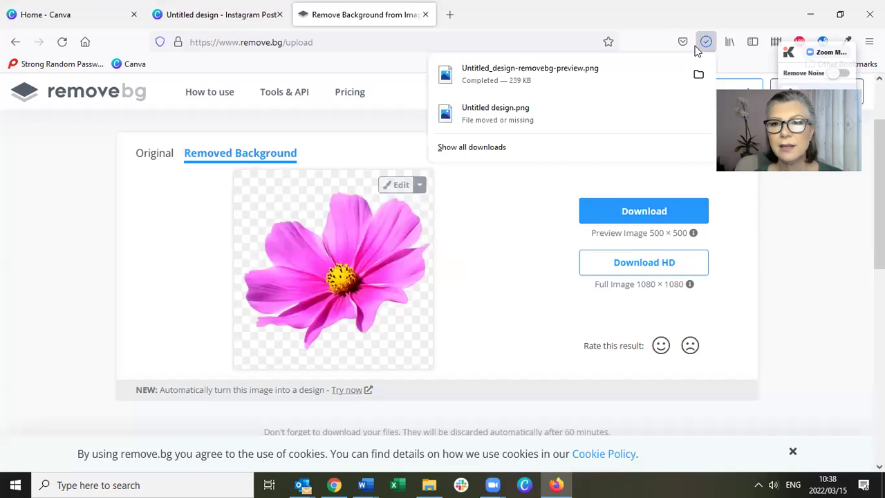
# - Drag Untitled_design-removebg-preview.png from the downloads list toward the TEST folder window
pyautogui.click(707, 40)
pyautogui.moveTo(423, 304); pyautogui.dragTo(679, 271)
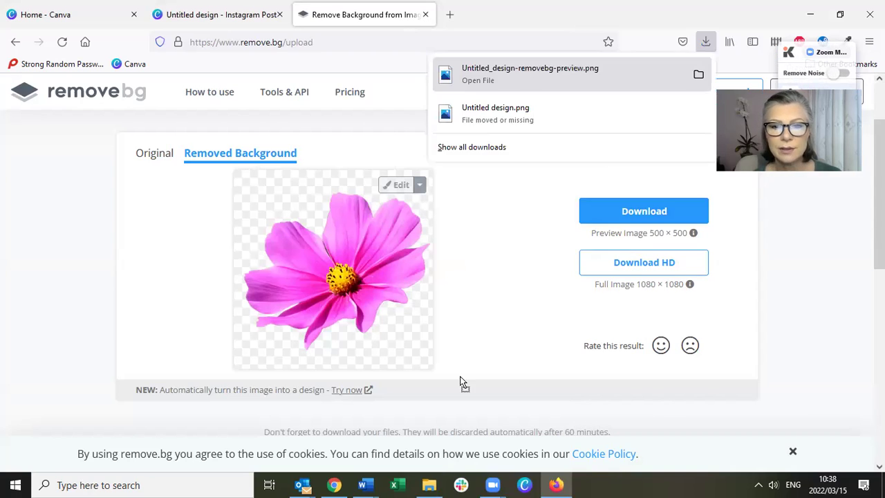
pyautogui.moveTo(442, 484); pyautogui.dragTo(608, 112)
# - Drop the cutout into TEST, close the folder window, and cancel the move
pyautogui.moveTo(813, 10); pyautogui.dragTo(668, 37)
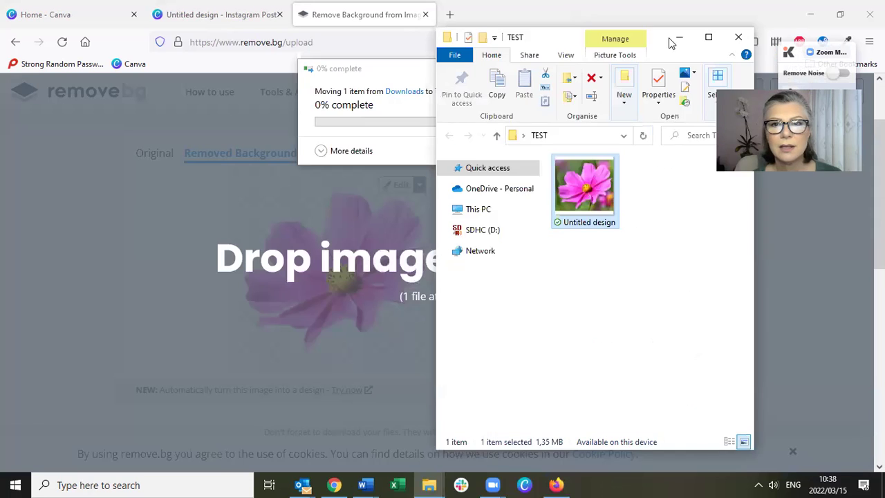
pyautogui.click(421, 107)
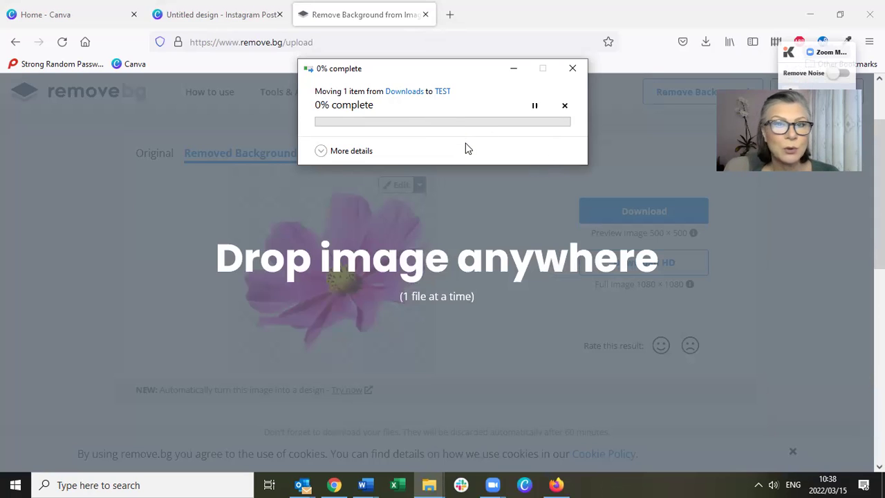
pyautogui.click(574, 70)
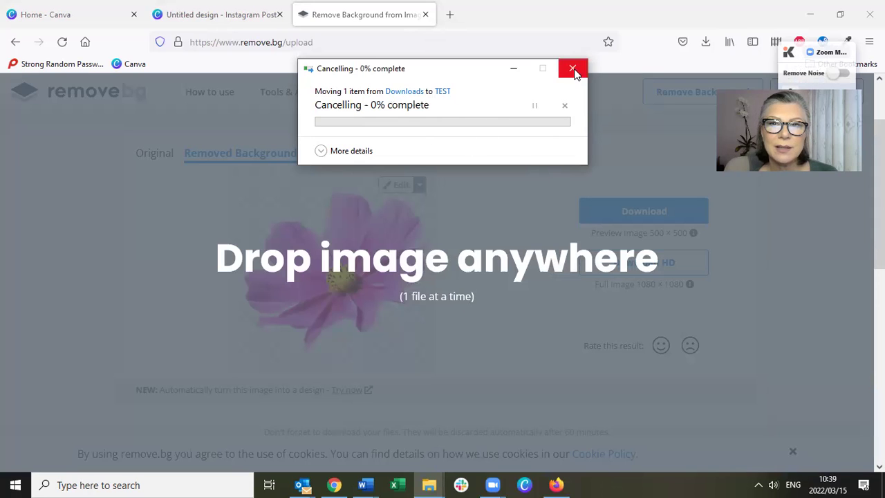
# - Upload Untitled_design-removebg-preview.png from Firefox downloads into Canva's Uploads panel
pyautogui.click(206, 25)
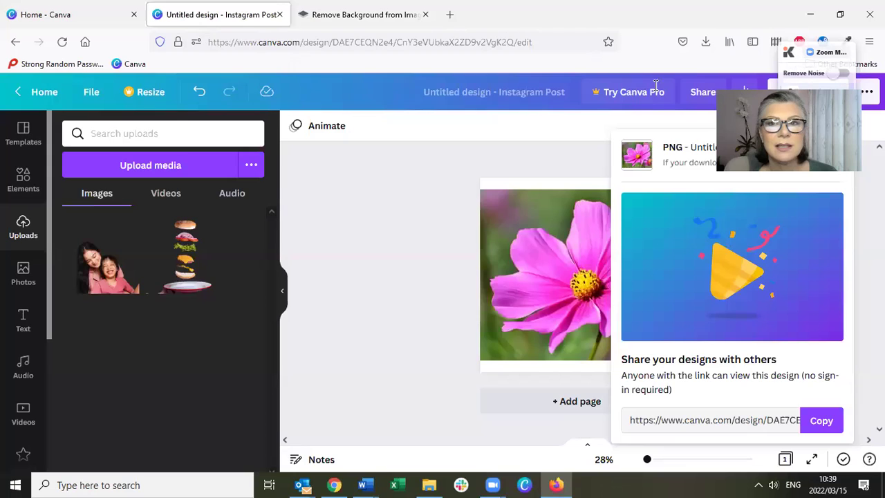
pyautogui.click(705, 41)
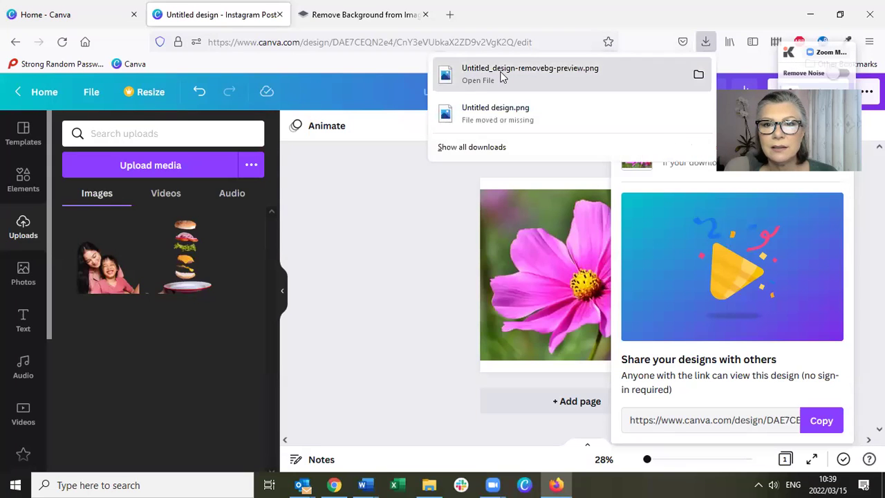
pyautogui.moveTo(502, 77); pyautogui.dragTo(137, 259)
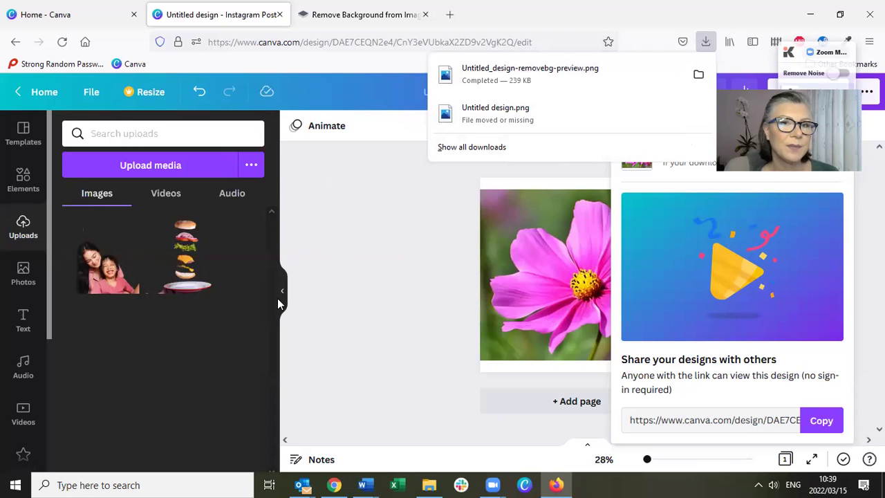
pyautogui.click(398, 264)
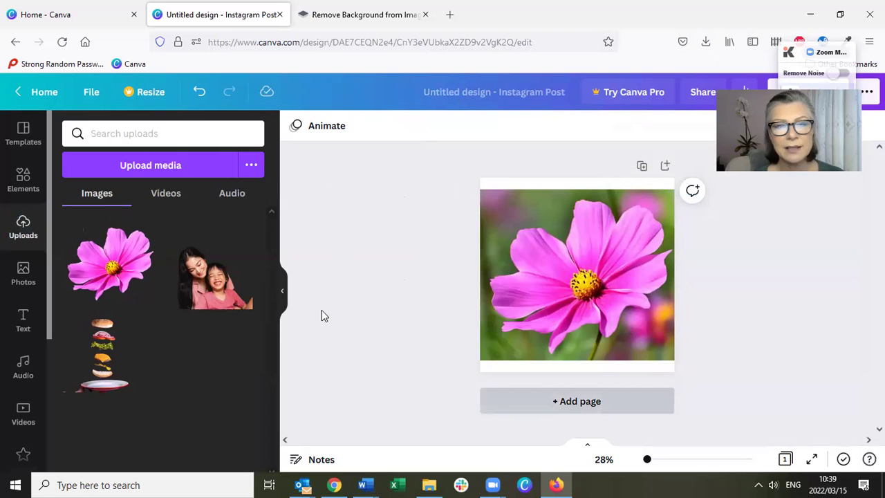
# - Add Page 2 with the flower cutout, enlarged to nearly fill the page
pyautogui.click(109, 262)
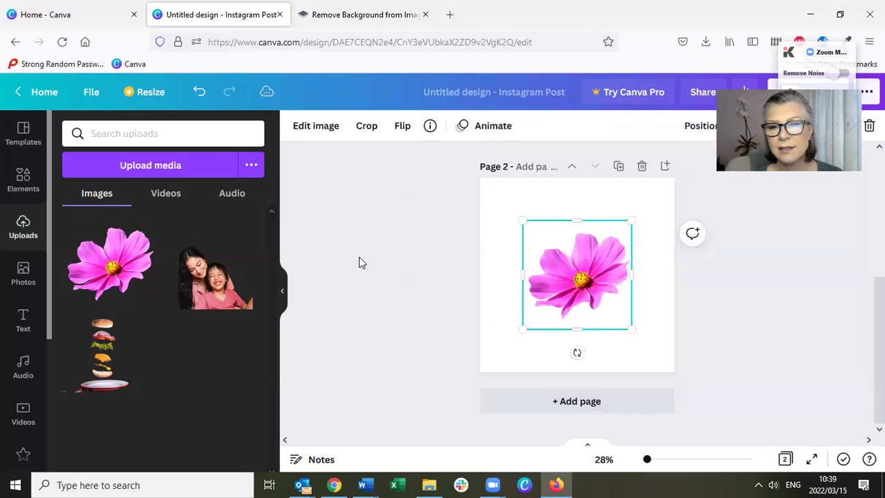
pyautogui.moveTo(482, 364); pyautogui.dragTo(482, 364)
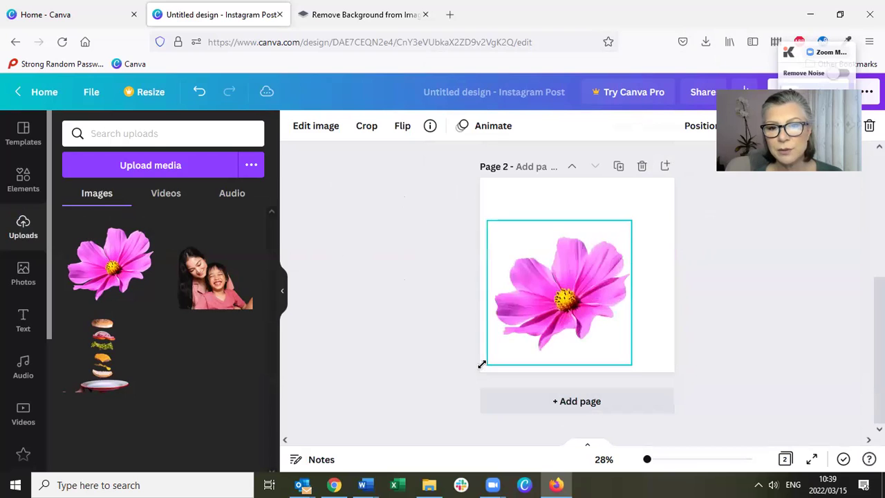
pyautogui.moveTo(664, 189); pyautogui.dragTo(675, 178)
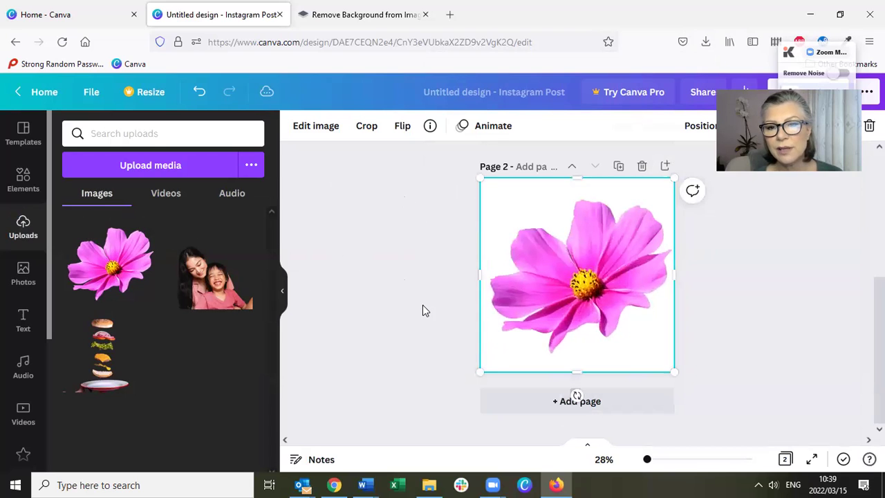
pyautogui.click(428, 308)
pyautogui.scroll(2, 595, 255)
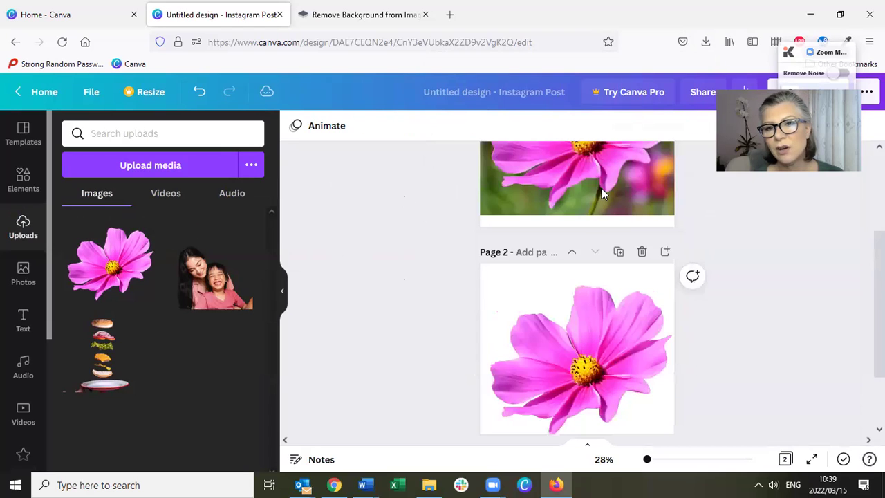
pyautogui.scroll(3, 419, 304)
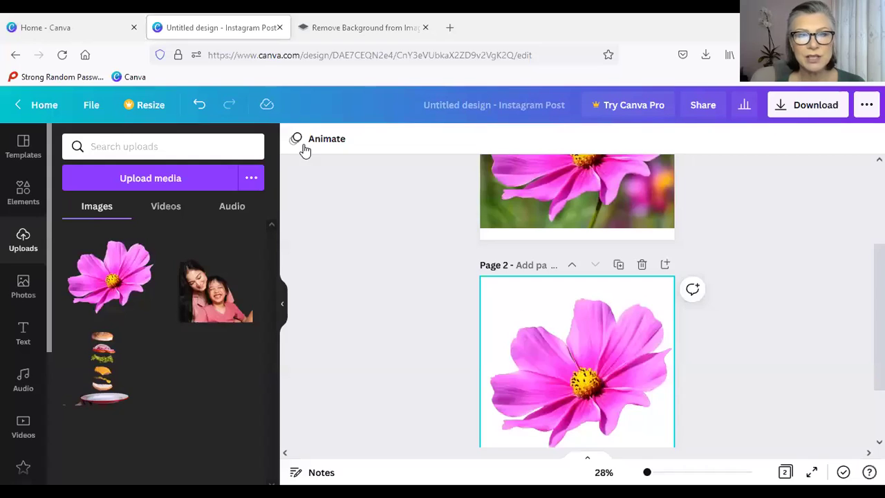
# - Apply a light grey background to page 2, then undo that change
pyautogui.click(296, 138)
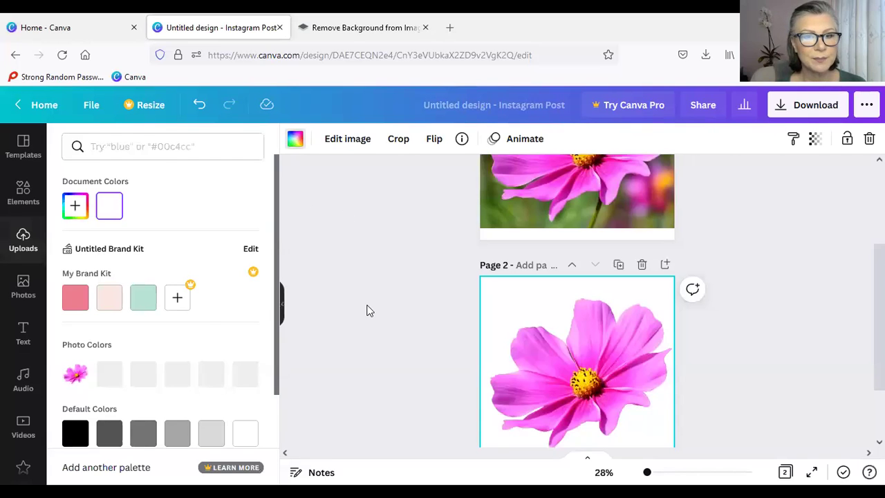
pyautogui.scroll(-2, 209, 341)
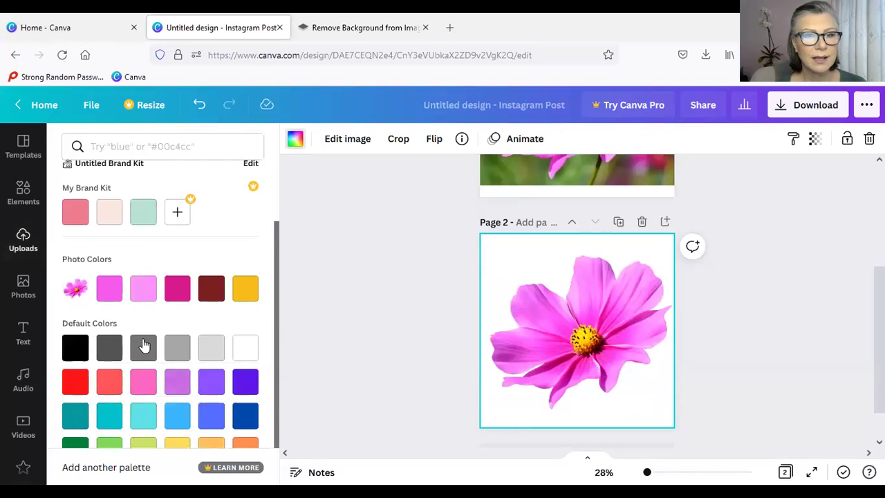
pyautogui.click(211, 348)
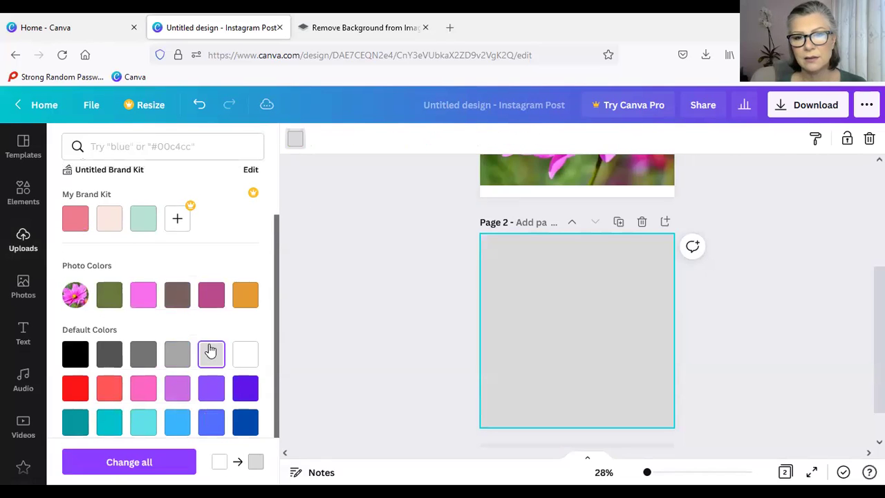
pyautogui.click(199, 111)
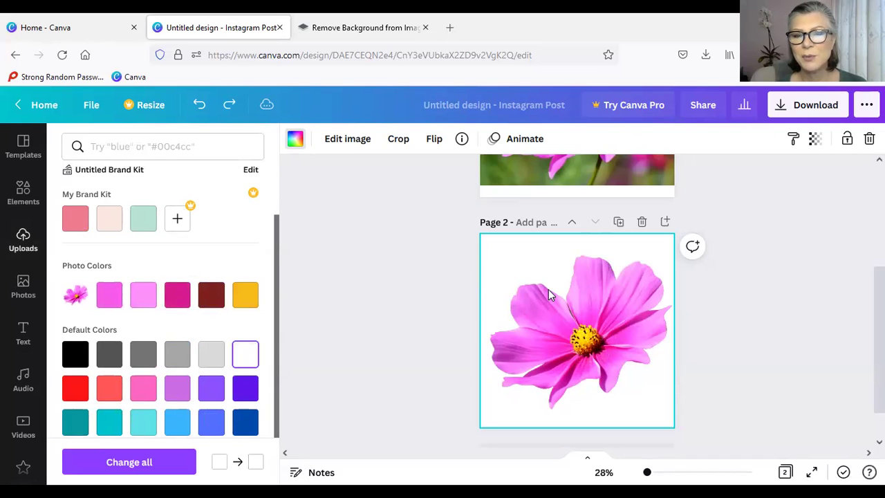
# - Detach the flower from page 2's background and make the page background light grey
pyautogui.rightClick(553, 316)
pyautogui.click(612, 461)
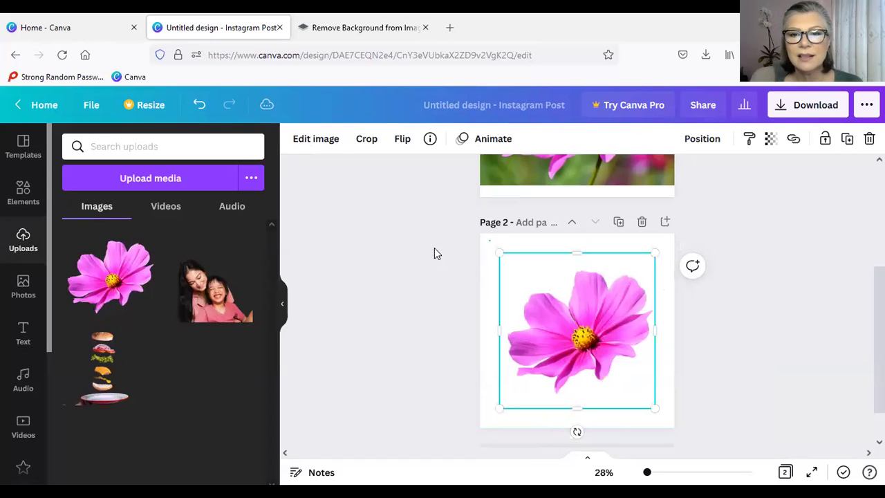
pyautogui.click(338, 171)
pyautogui.click(296, 138)
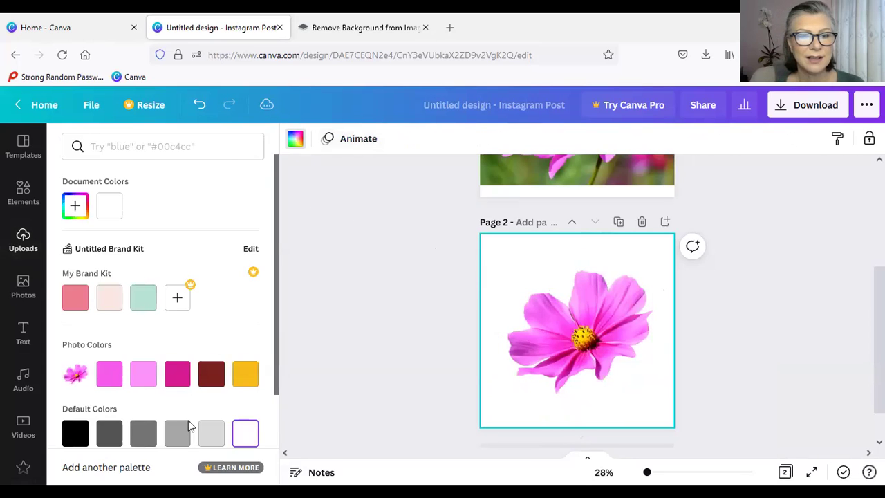
pyautogui.click(210, 434)
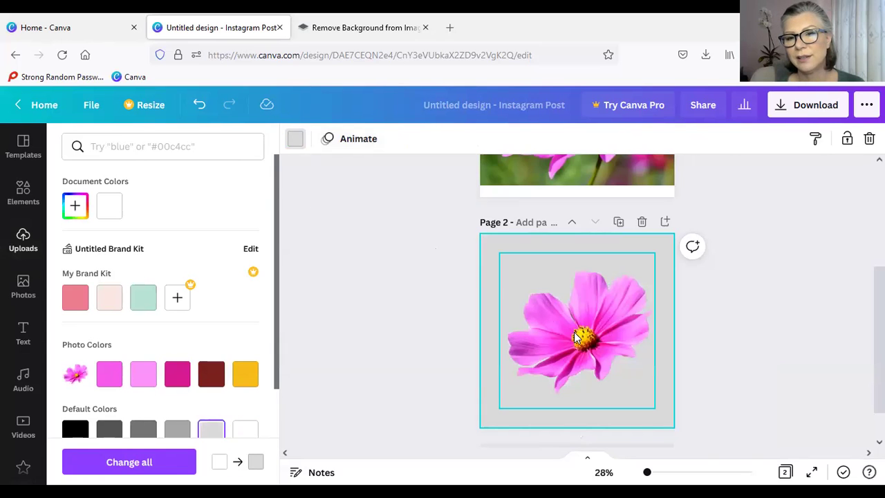
# - Enlarge the flower cutout until it nearly fills page 2
pyautogui.click(509, 266)
pyautogui.moveTo(486, 238); pyautogui.dragTo(500, 256)
pyautogui.moveTo(674, 423); pyautogui.dragTo(680, 430)
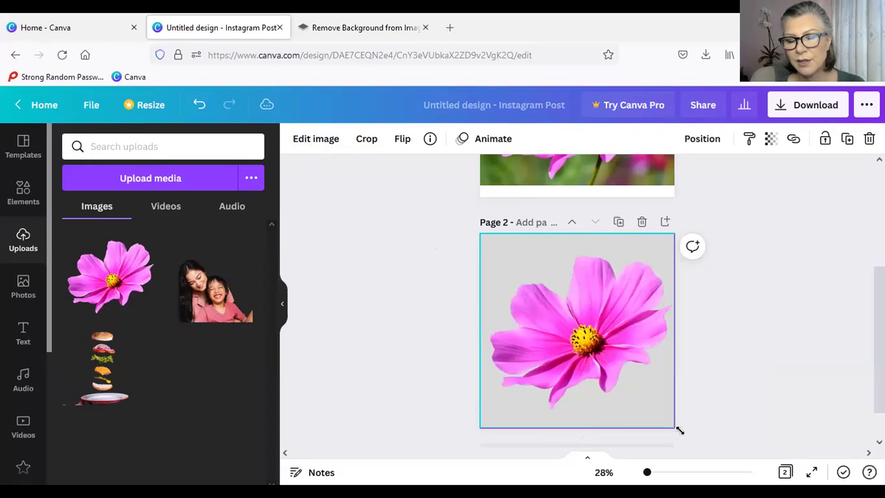
pyautogui.click(427, 340)
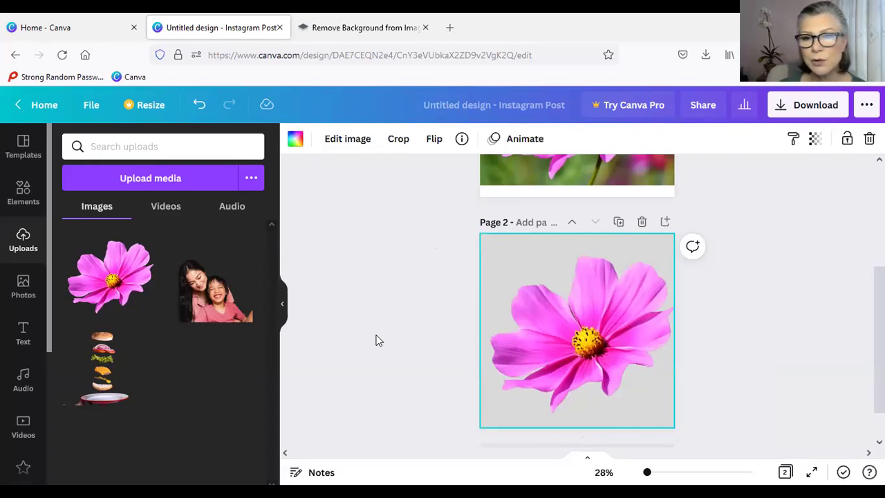
# - Duplicate page 2 to create a third page with the grey-backed flower
pyautogui.click(620, 222)
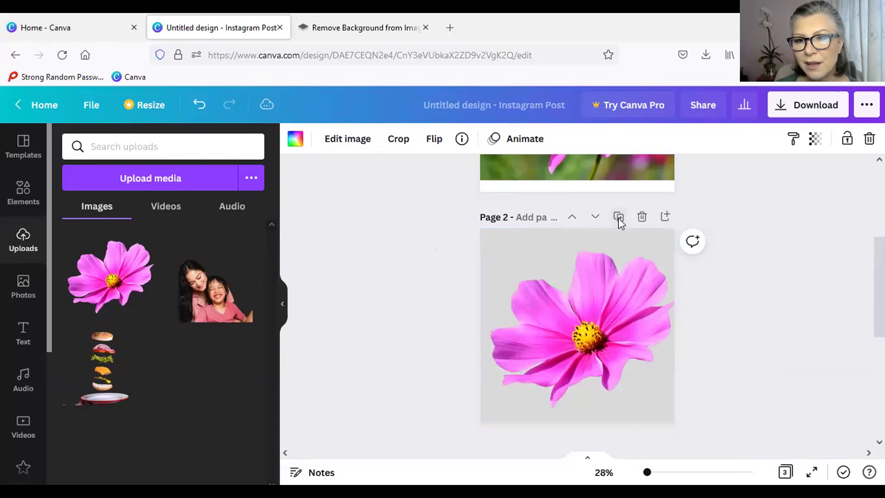
pyautogui.scroll(2, 594, 240)
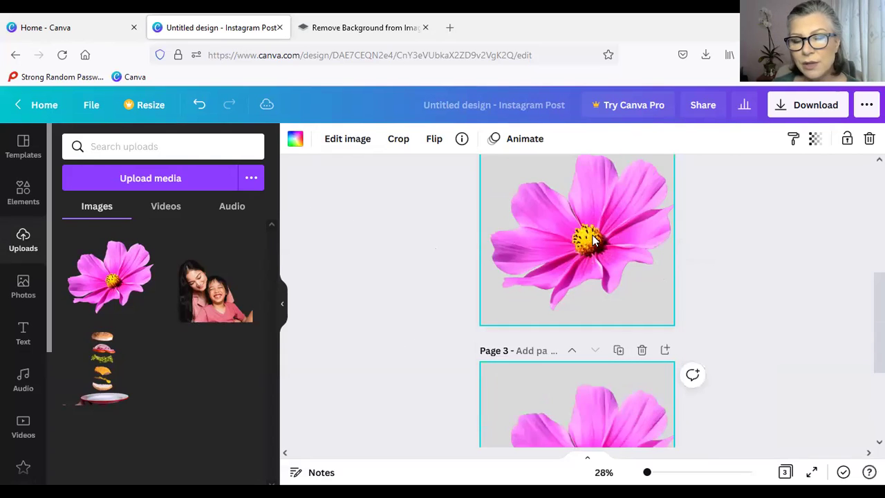
pyautogui.scroll(1, 519, 325)
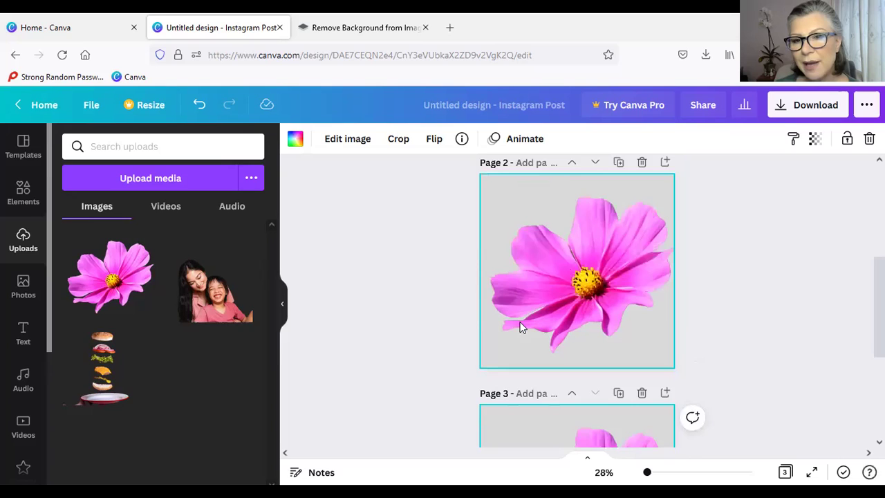
pyautogui.scroll(-2, 614, 351)
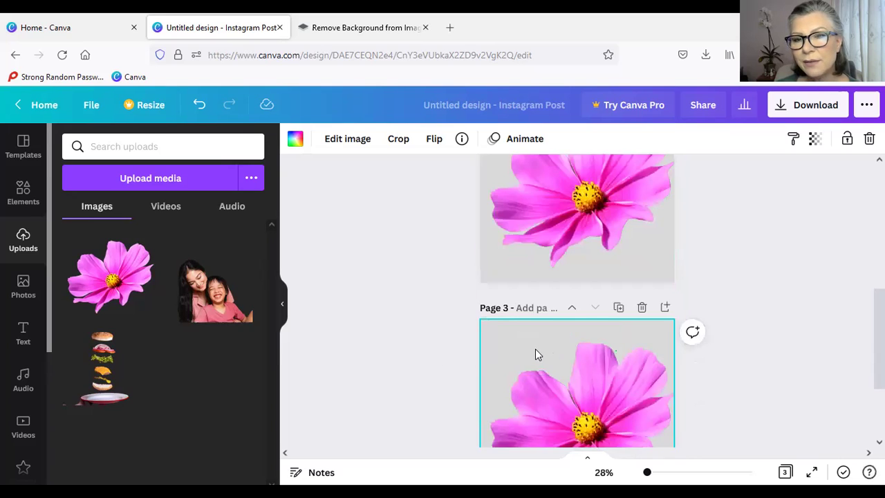
pyautogui.scroll(3, 567, 297)
# - Enlarge page 1's cosmos photo past the page edges so it fills the page
pyautogui.click(565, 198)
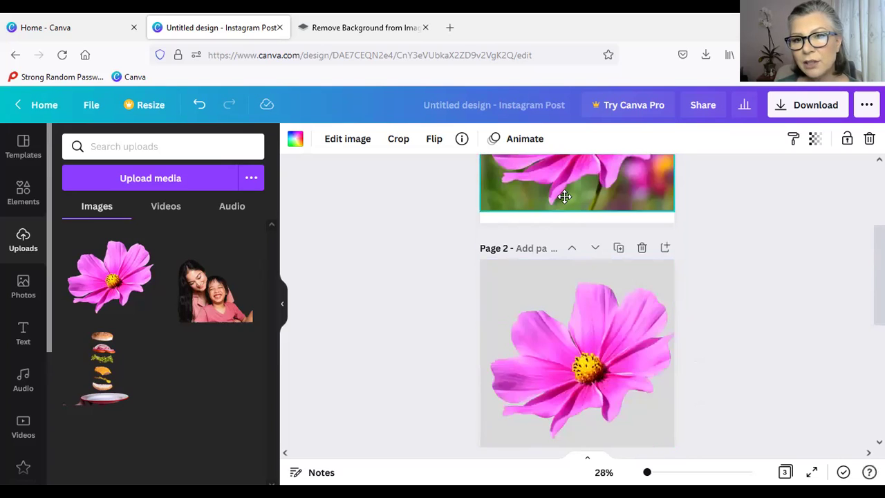
pyautogui.click(565, 198)
pyautogui.scroll(2, 680, 200)
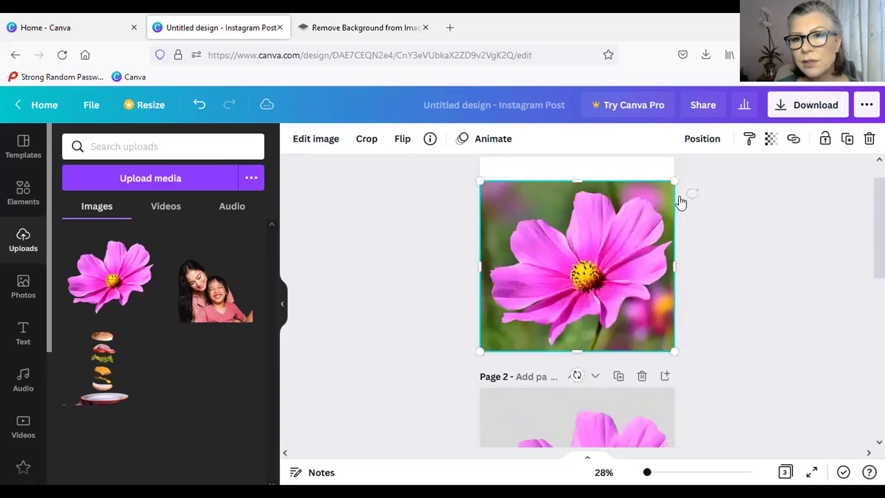
pyautogui.moveTo(677, 166); pyautogui.dragTo(701, 156)
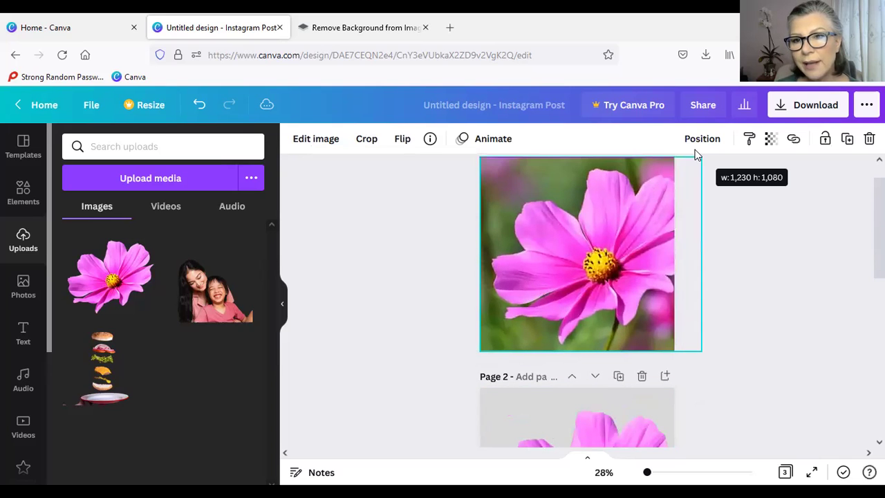
pyautogui.press('Escape')
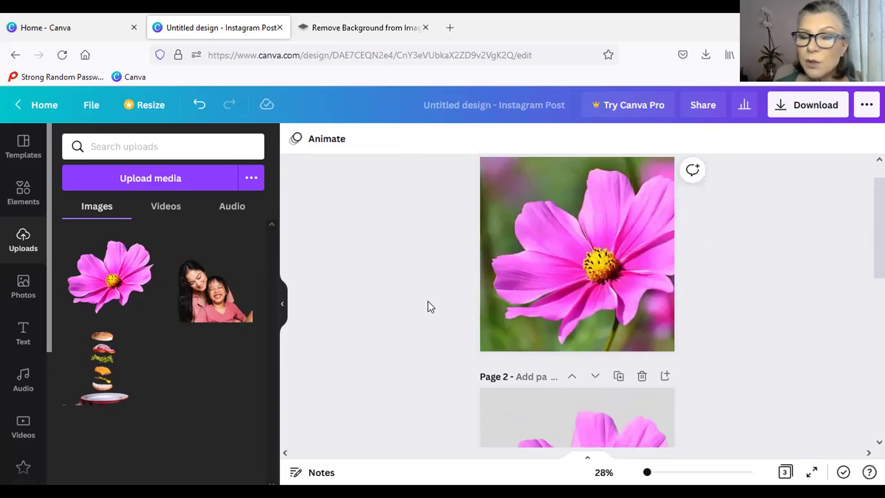
# - Detach page 1's cosmos photo from the background and move it slightly up
pyautogui.rightClick(591, 232)
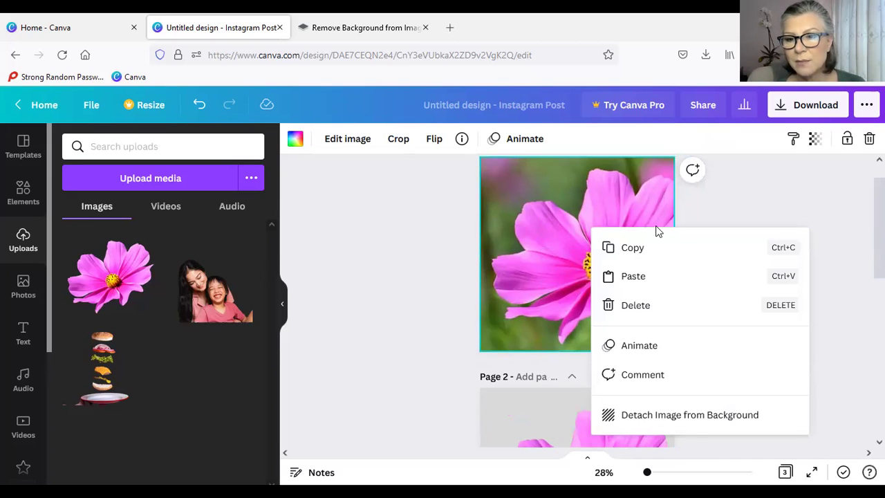
pyautogui.click(650, 415)
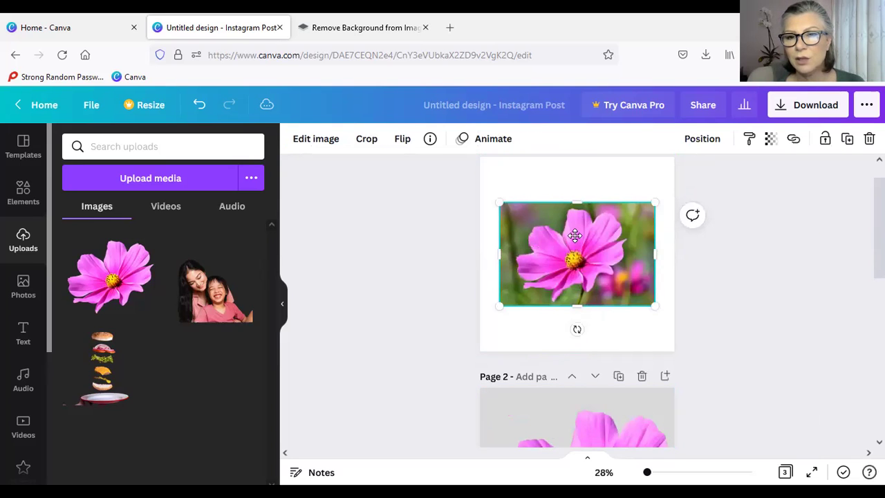
pyautogui.moveTo(569, 262); pyautogui.dragTo(569, 250)
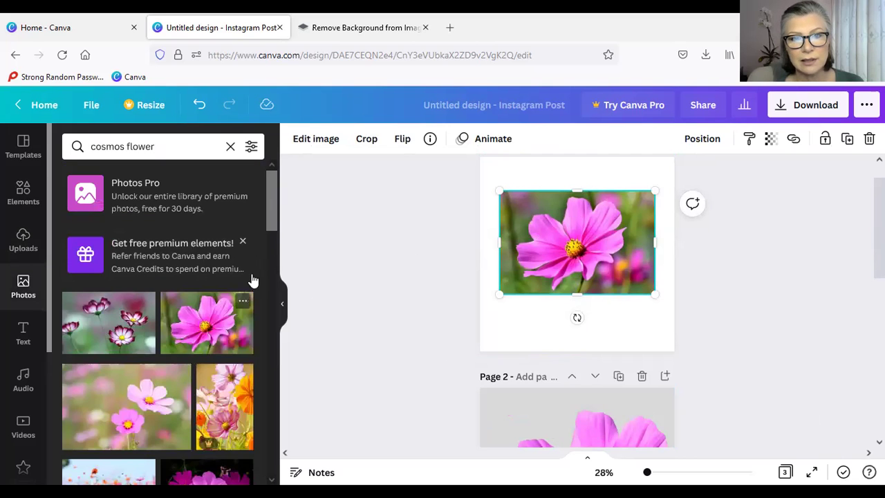
# - Detach page 2's flower cutout from its grey background
pyautogui.scroll(-2, 269, 243)
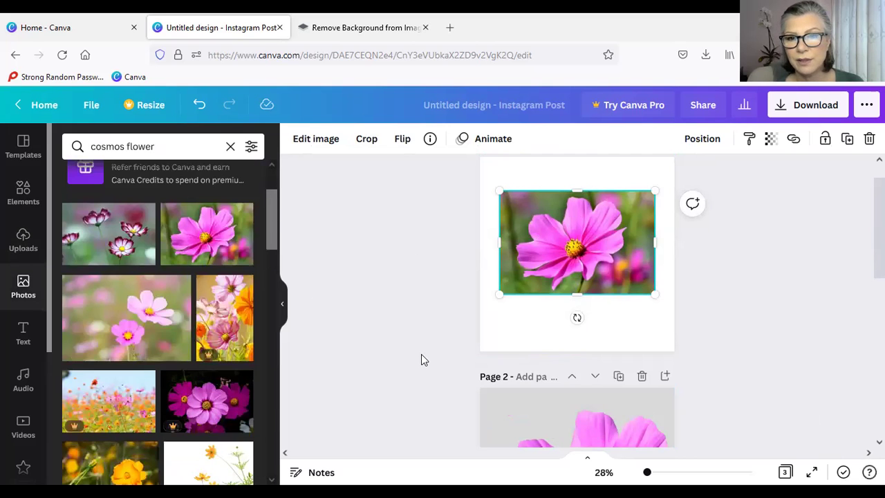
pyautogui.scroll(-3, 591, 309)
pyautogui.rightClick(591, 309)
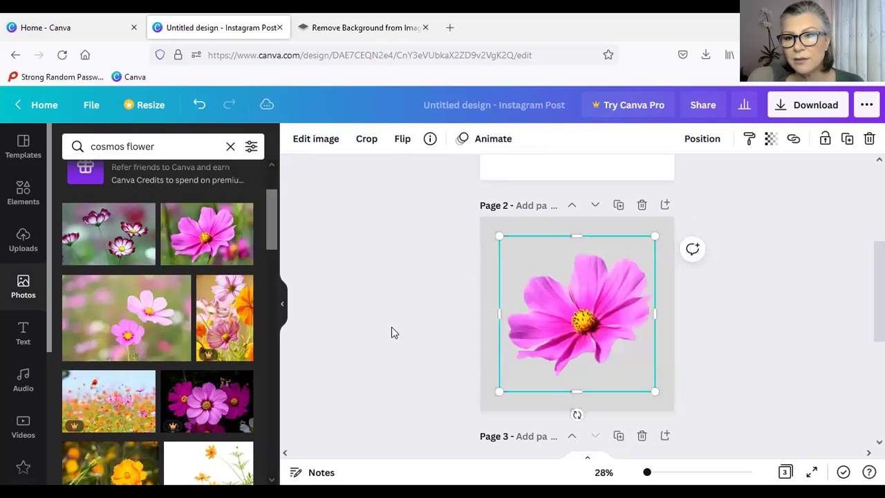
pyautogui.click(456, 393)
pyautogui.click(581, 330)
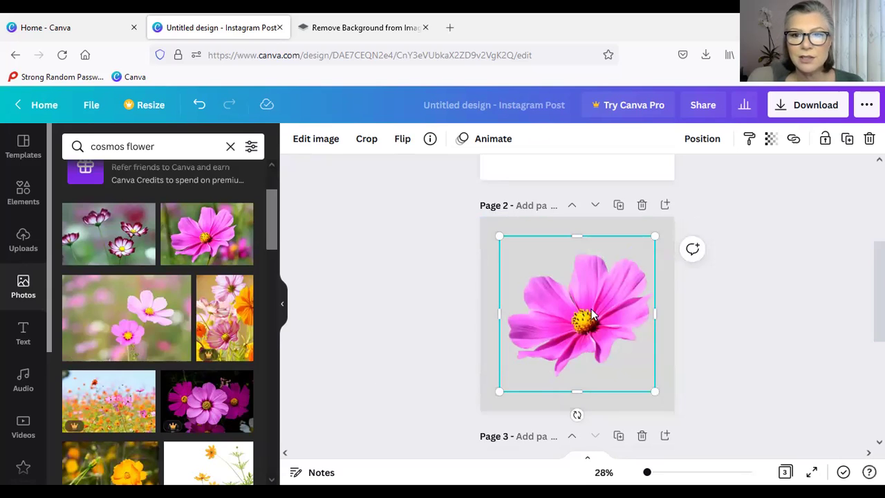
# - Detach page 3's flower from its light grey background and nudge it slightly left
pyautogui.scroll(-2, 589, 397)
pyautogui.click(588, 397)
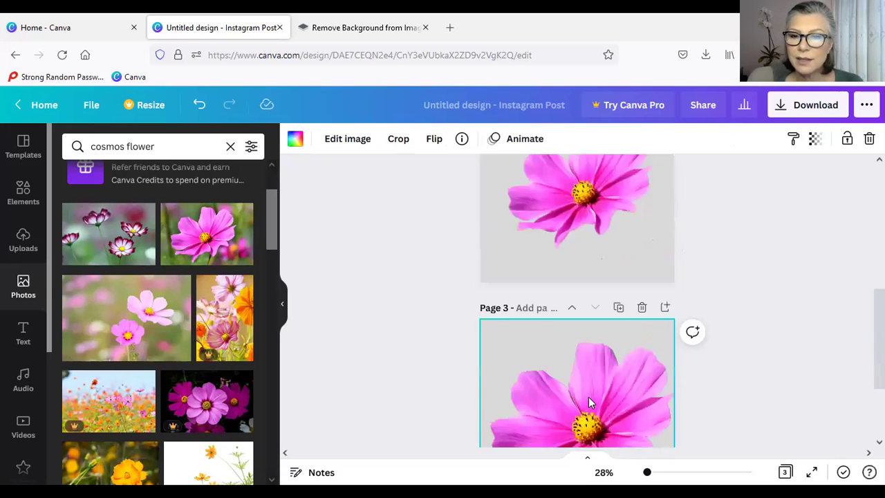
pyautogui.rightClick(589, 397)
pyautogui.click(400, 350)
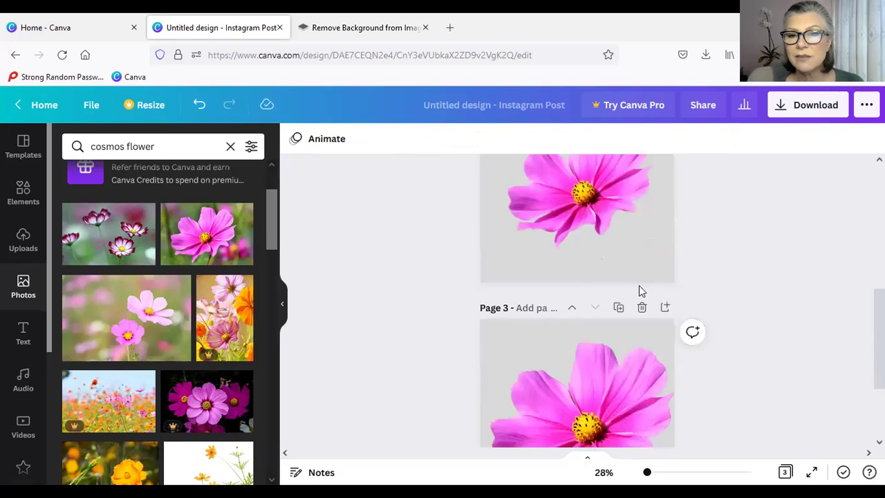
pyautogui.scroll(-1, 655, 345)
pyautogui.click(522, 260)
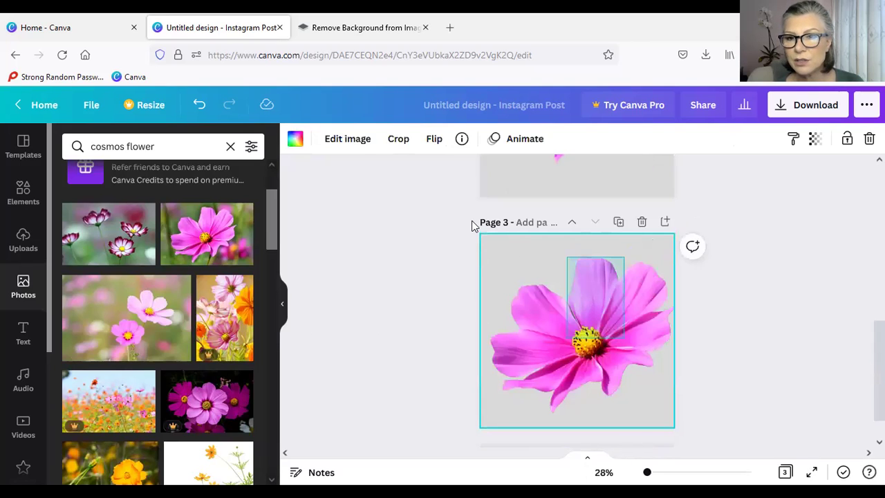
pyautogui.click(679, 400)
pyautogui.rightClick(621, 327)
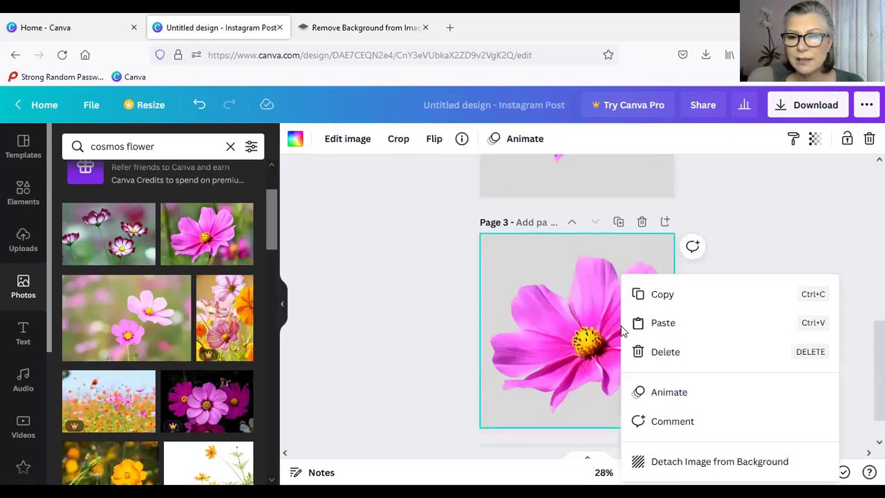
pyautogui.click(668, 461)
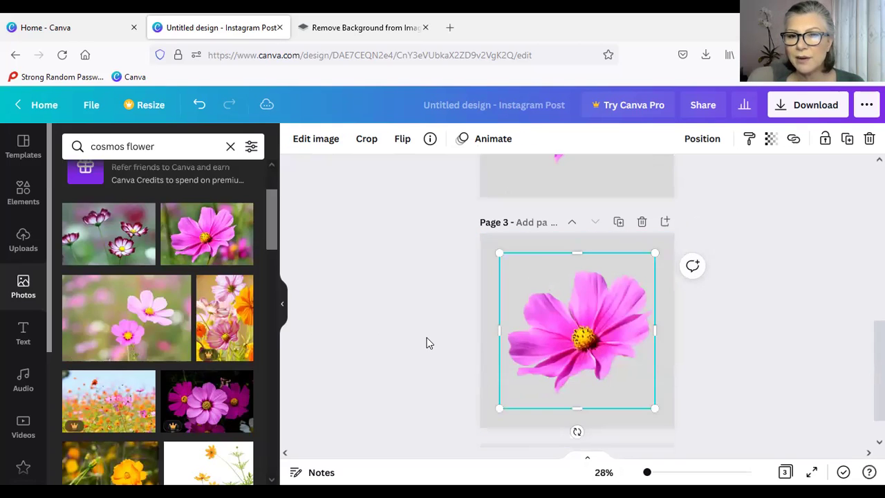
pyautogui.click(427, 337)
pyautogui.moveTo(617, 337)
pyautogui.mouseDown()
pyautogui.moveTo(578, 332)
pyautogui.moveTo(607, 336)
pyautogui.mouseUp()
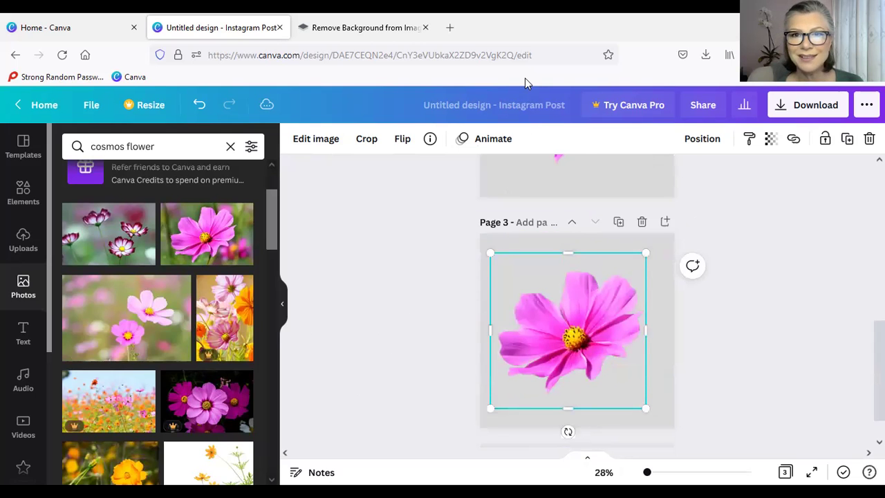